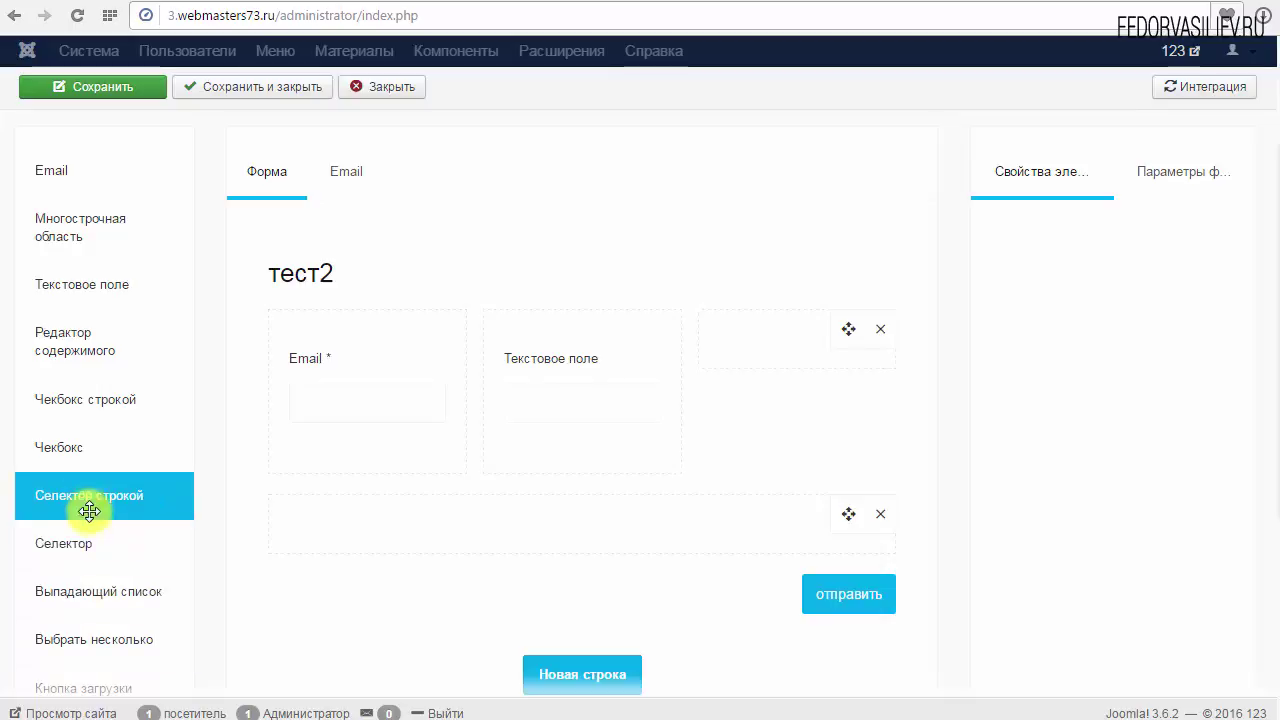
Step: Add a Селектор строкой field to the empty lower row of the form and open its properties
left_click_drag(88, 498, 366, 532)
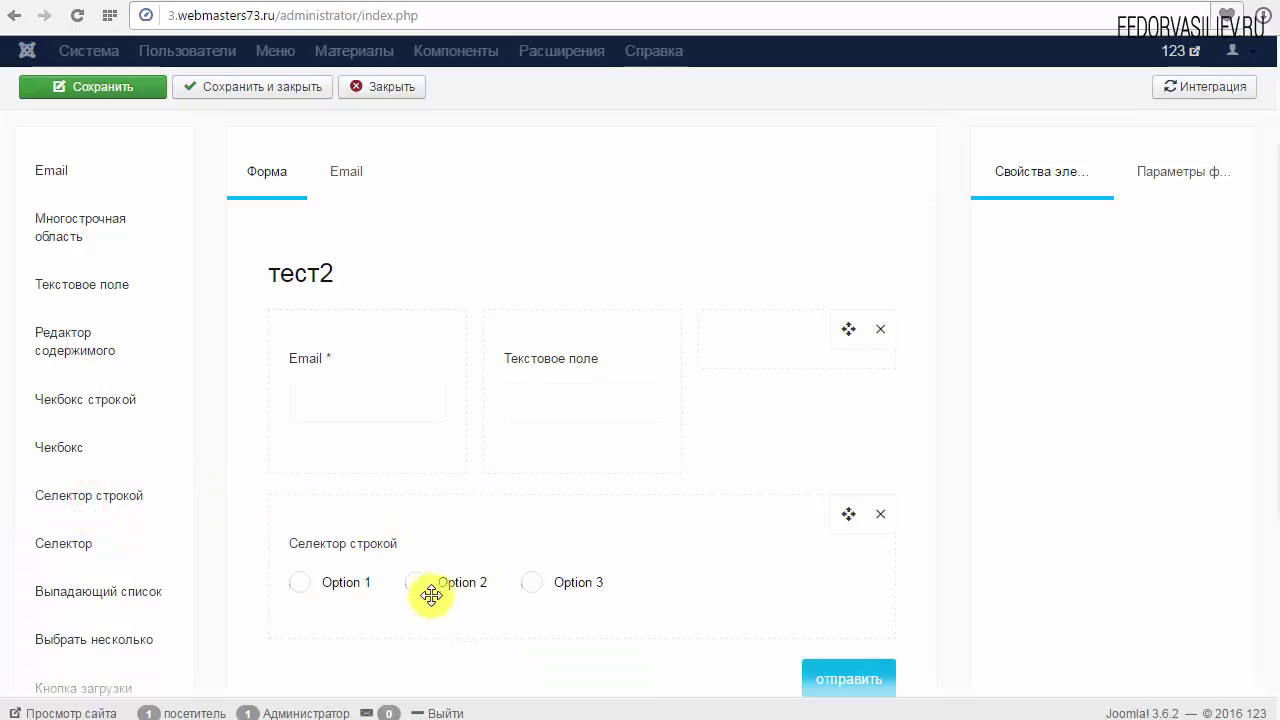
scroll(443, 593, "down", 1)
left_click(302, 494)
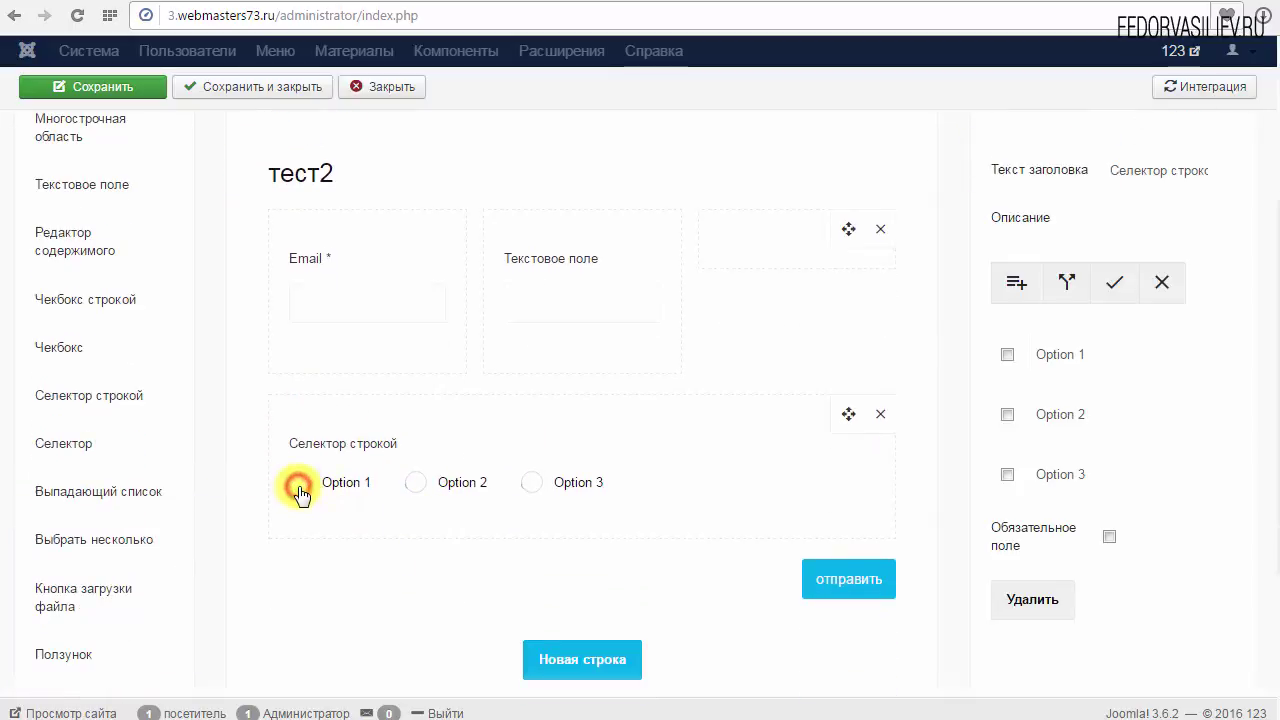
scroll(760, 492, "up", 1)
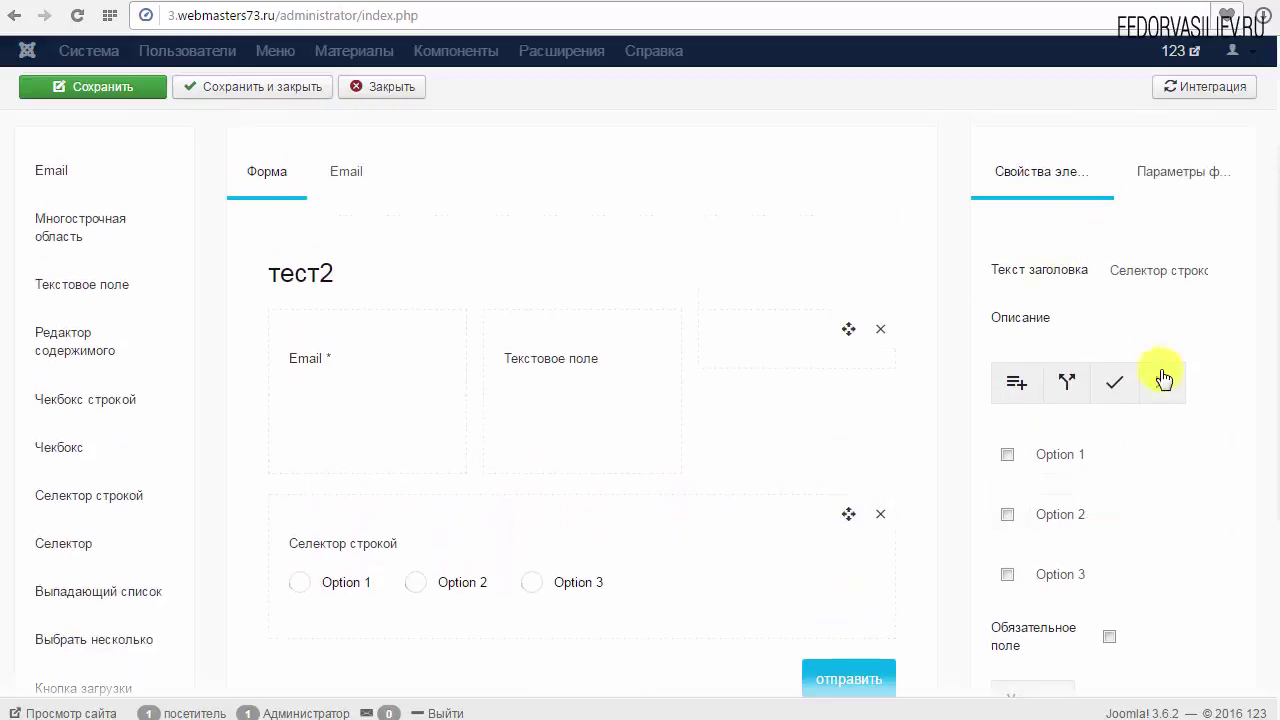
scroll(1122, 486, "down", 1)
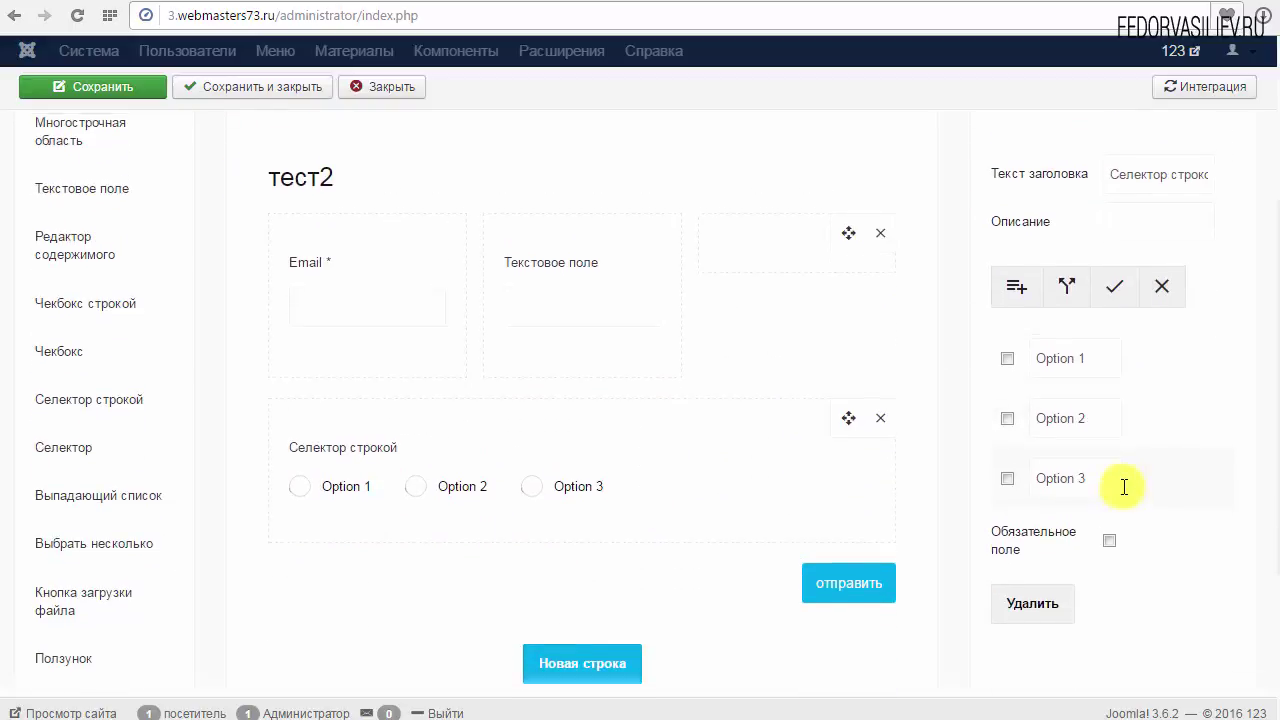
scroll(1124, 486, "up", 1)
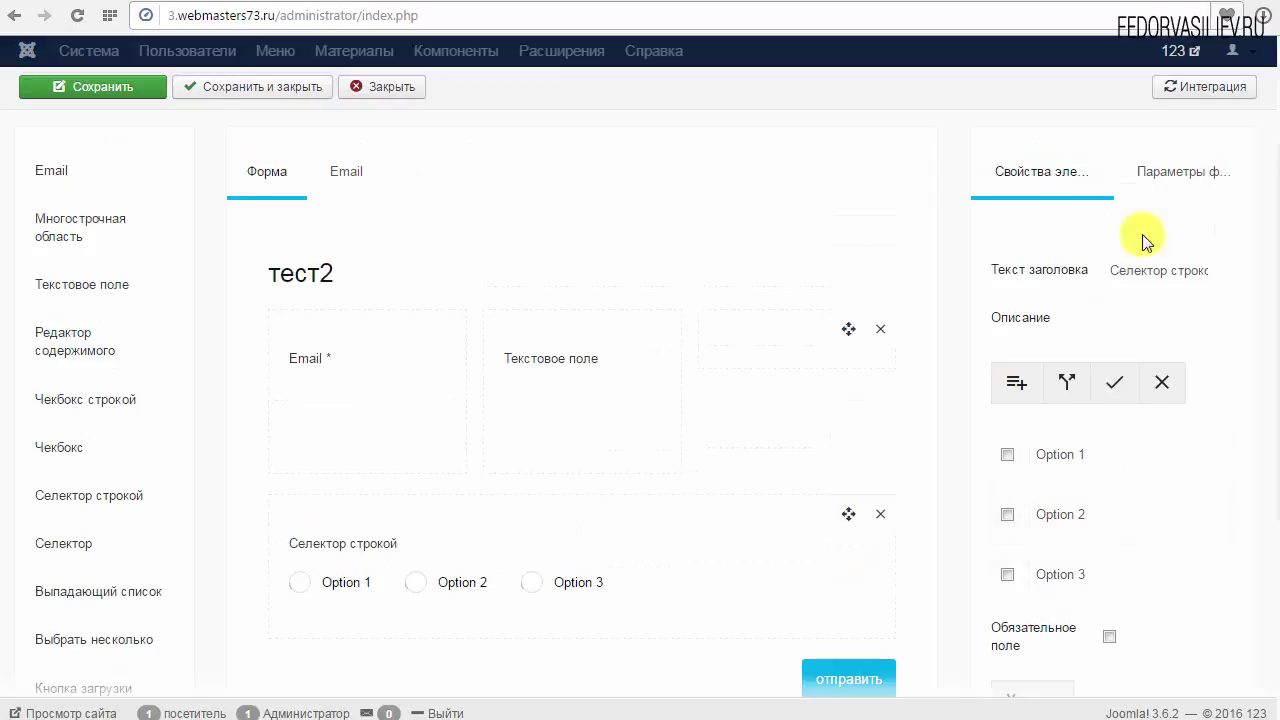
scroll(1136, 409, "down", 1)
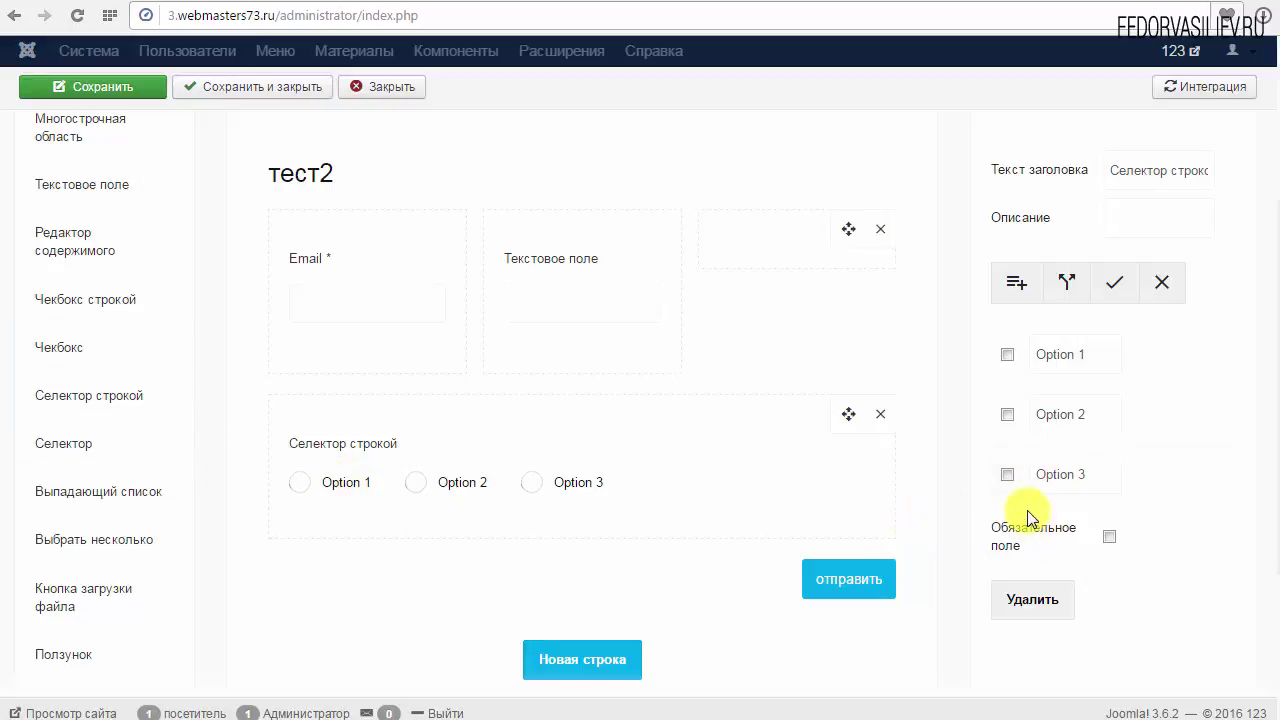
Step: Examine the option labels and the conditional logic tool in the row selector's properties
left_click_drag(1093, 416, 1043, 418)
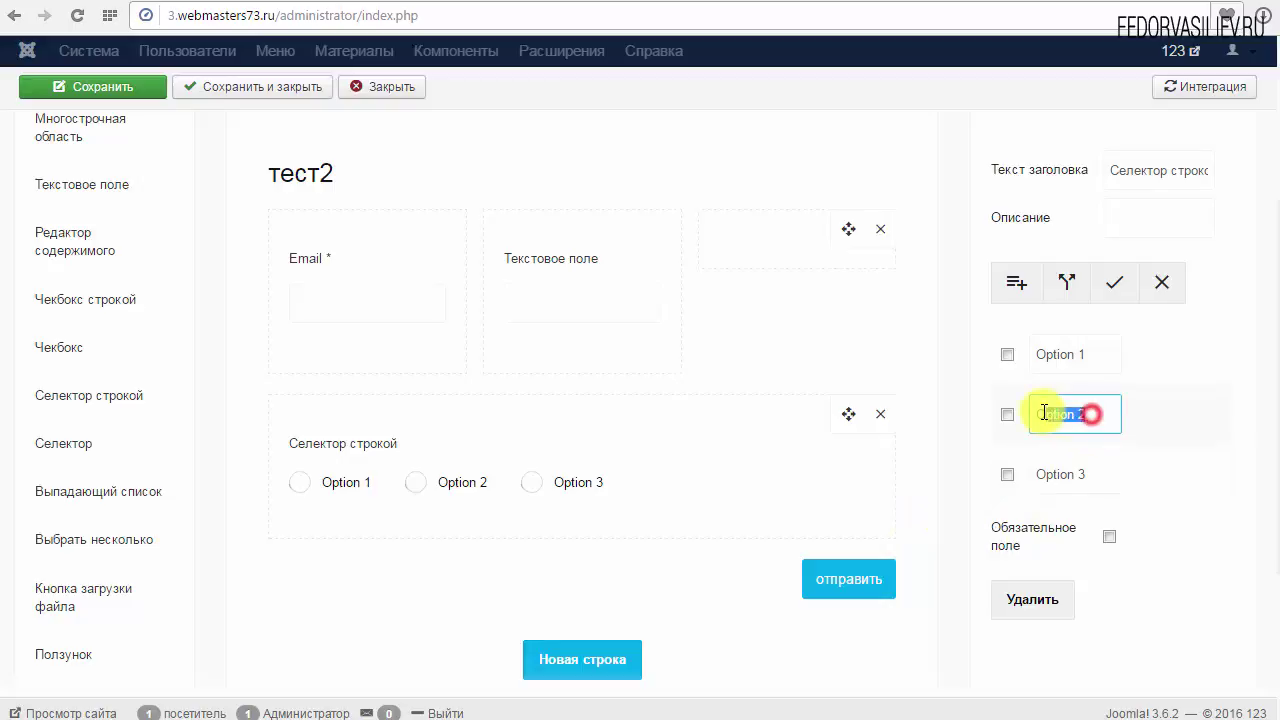
left_click(1043, 420)
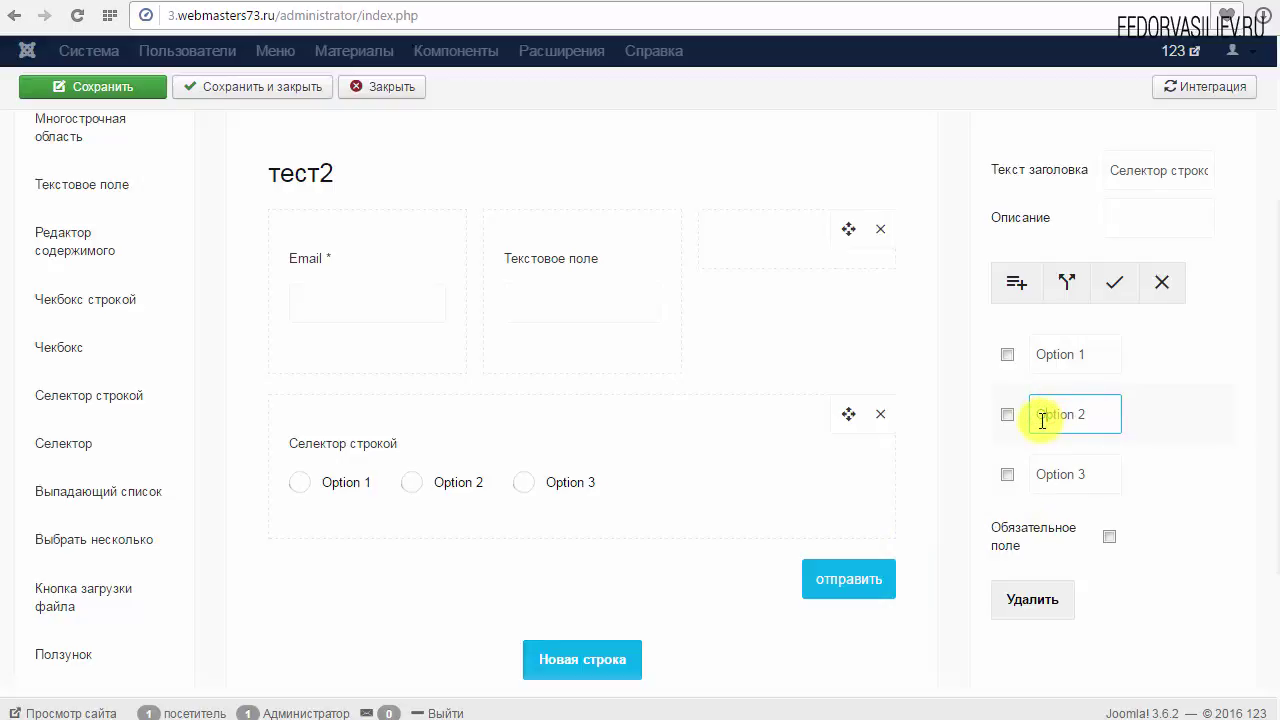
scroll(1070, 456, "up", 1)
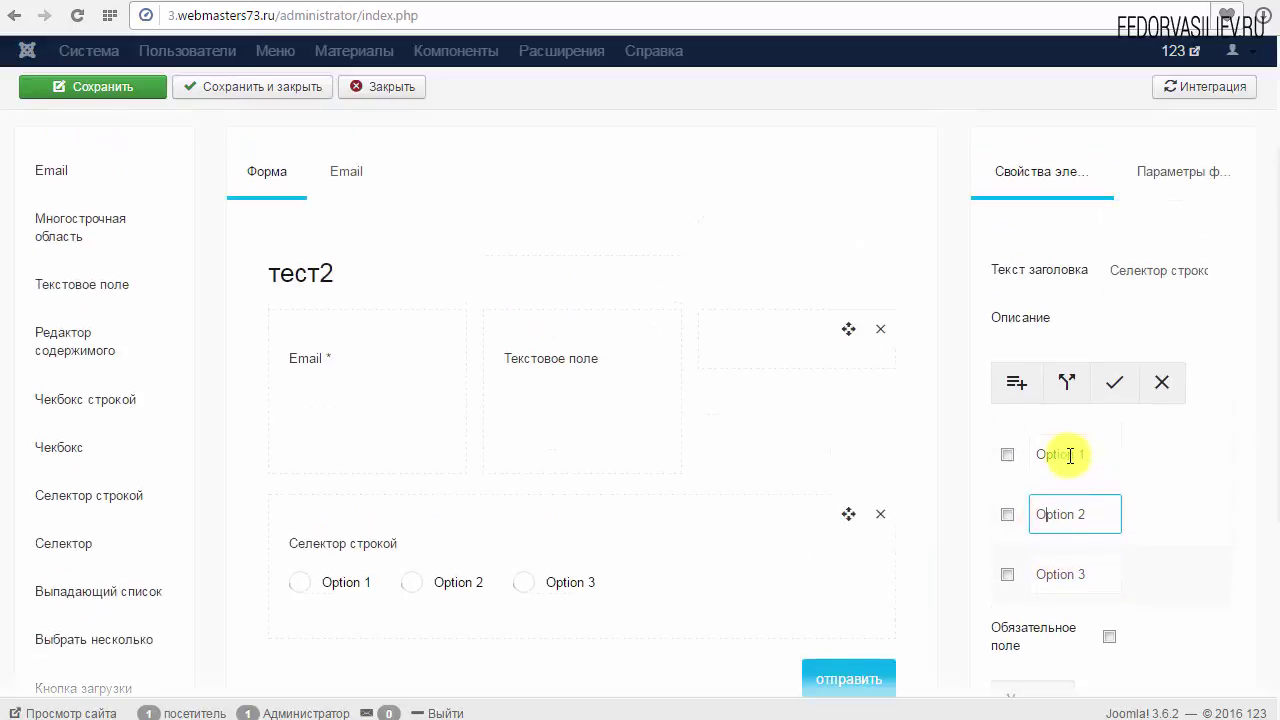
scroll(1068, 452, "down", 2)
scroll(1070, 458, "up", 2)
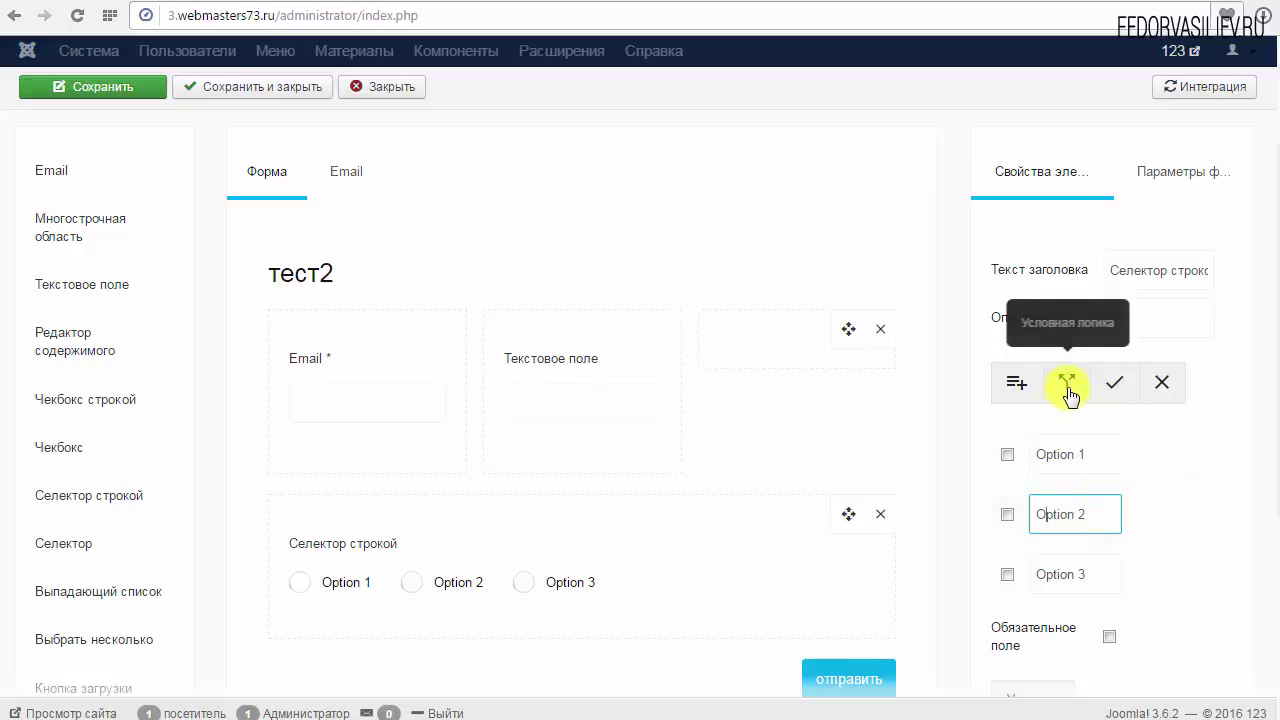
scroll(1139, 436, "down", 1)
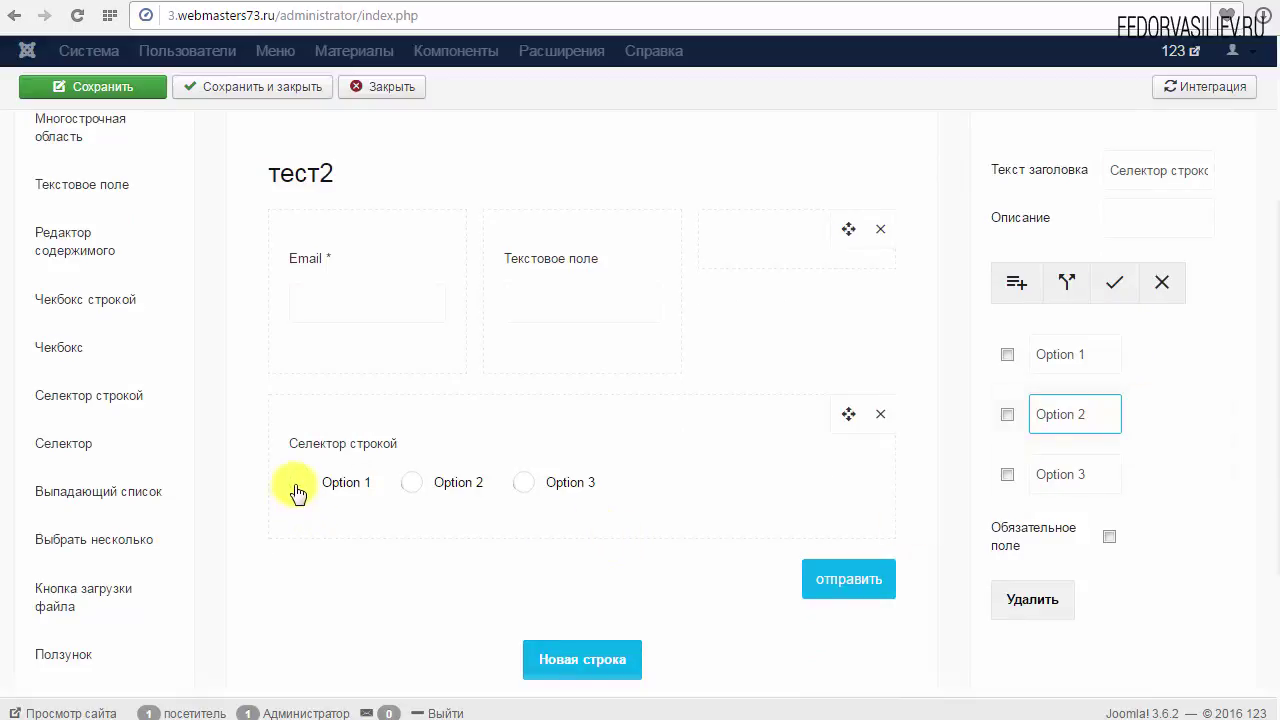
left_click(410, 490)
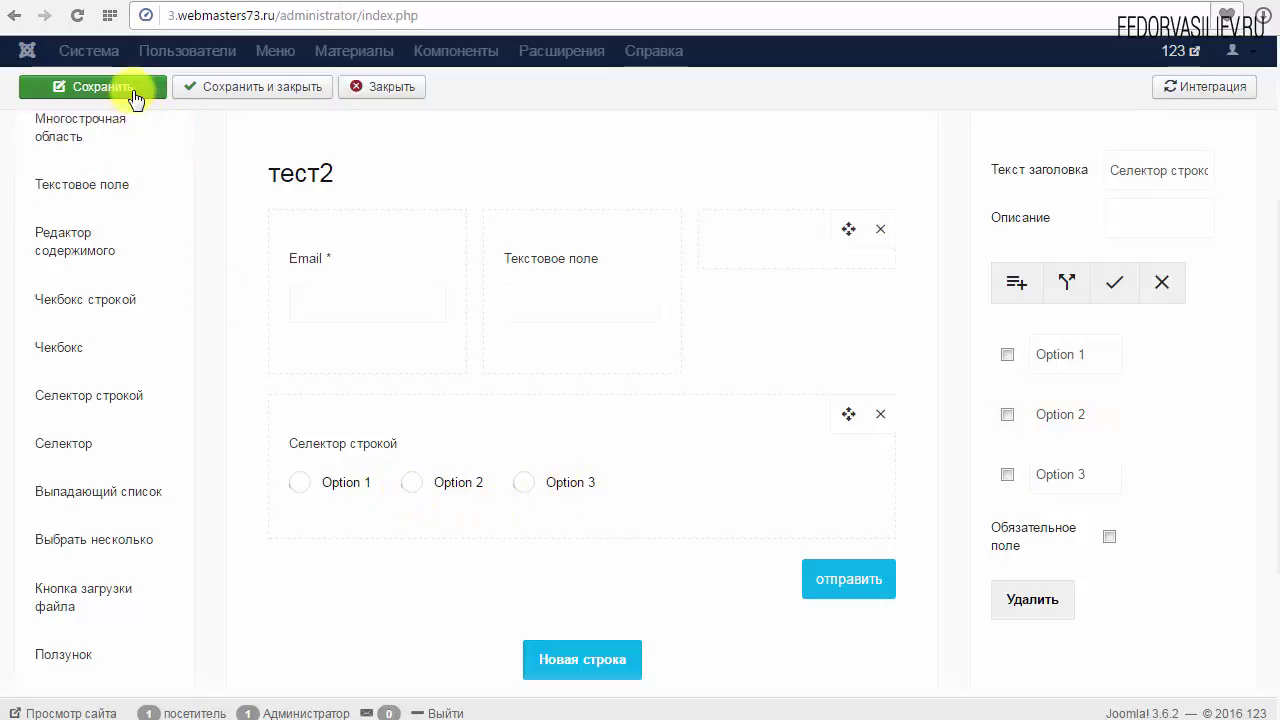
left_click(1100, 355)
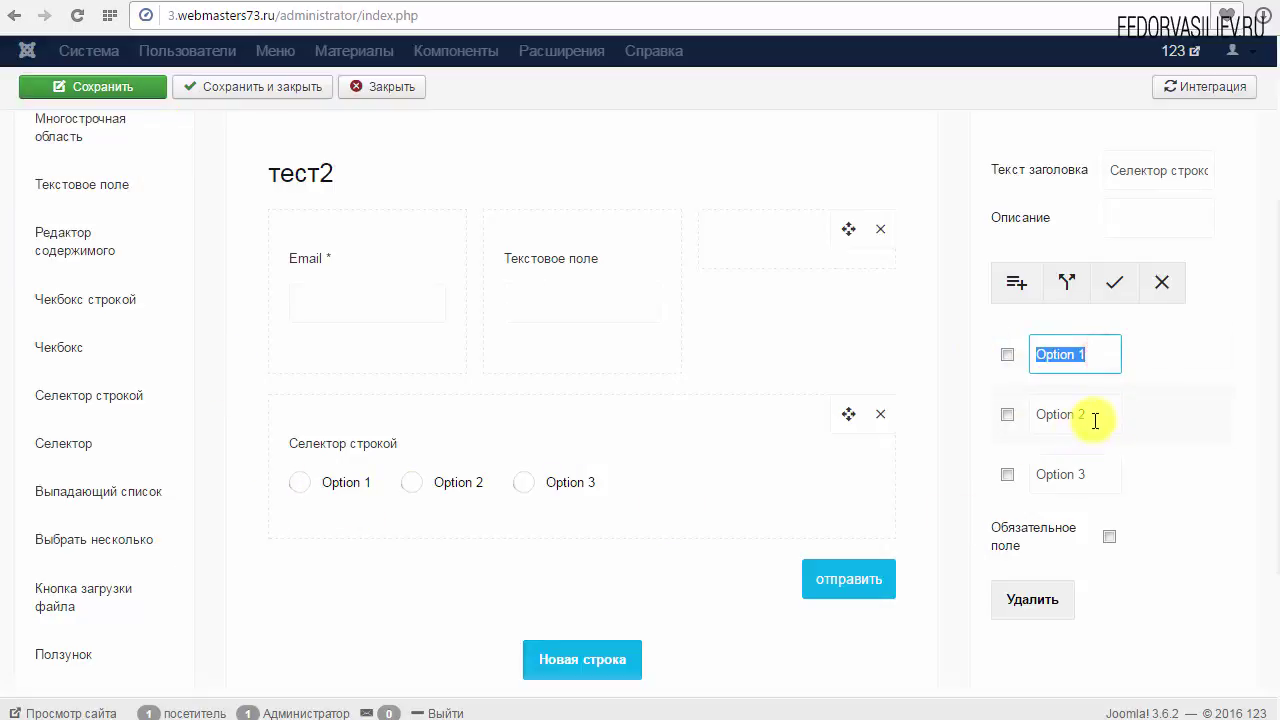
left_click_drag(1095, 416, 1006, 420)
left_click_drag(1097, 353, 1036, 362)
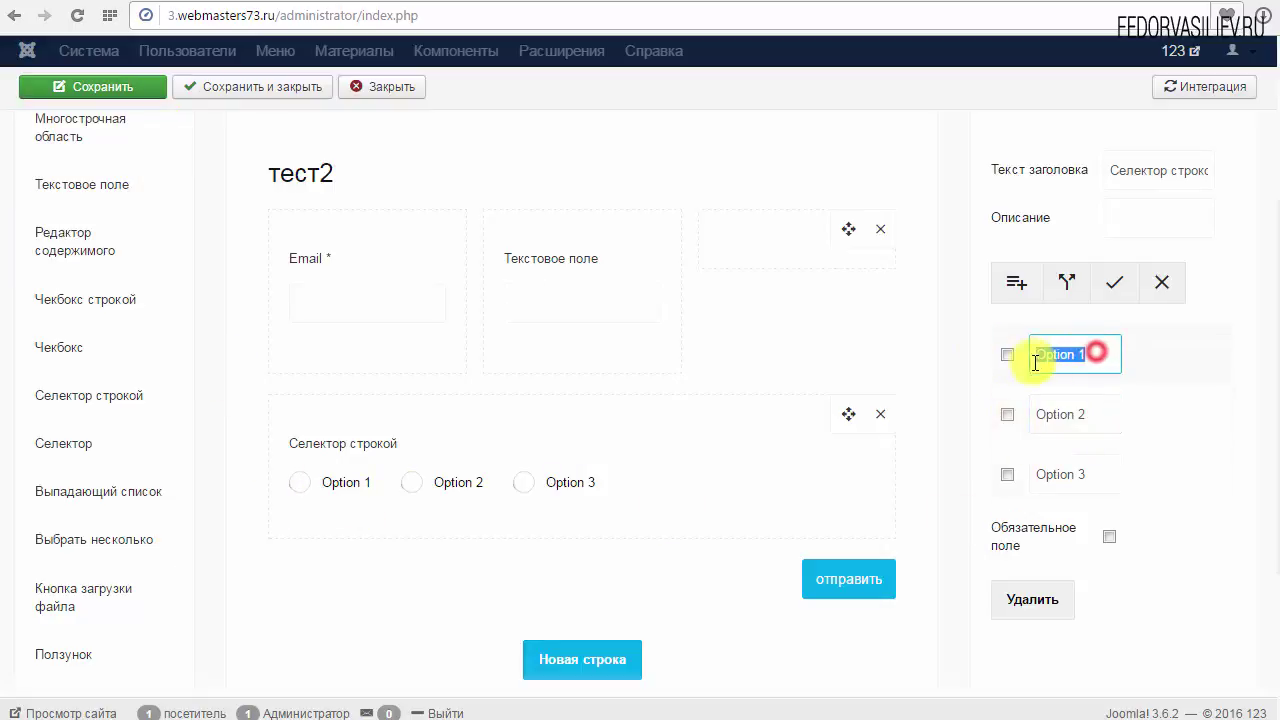
left_click(1100, 420)
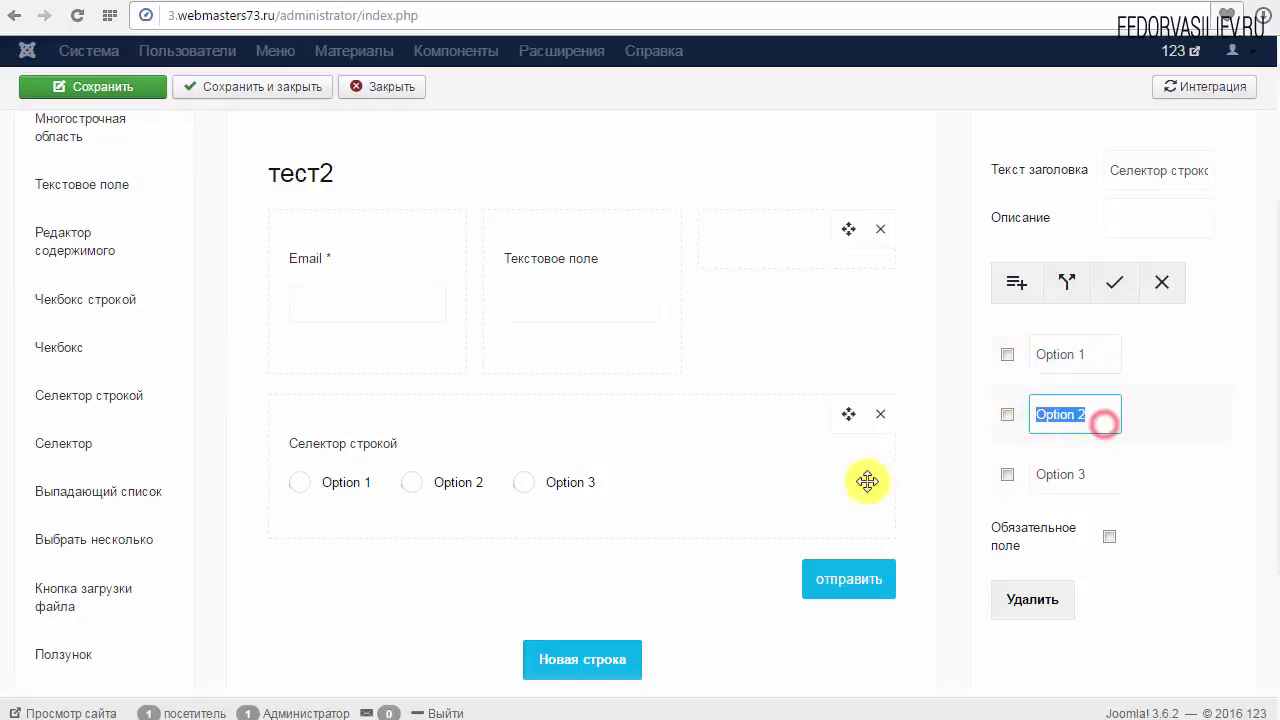
Step: Save the form and try its Email and Текстовое поле inputs on the published contacts page
left_click(93, 90)
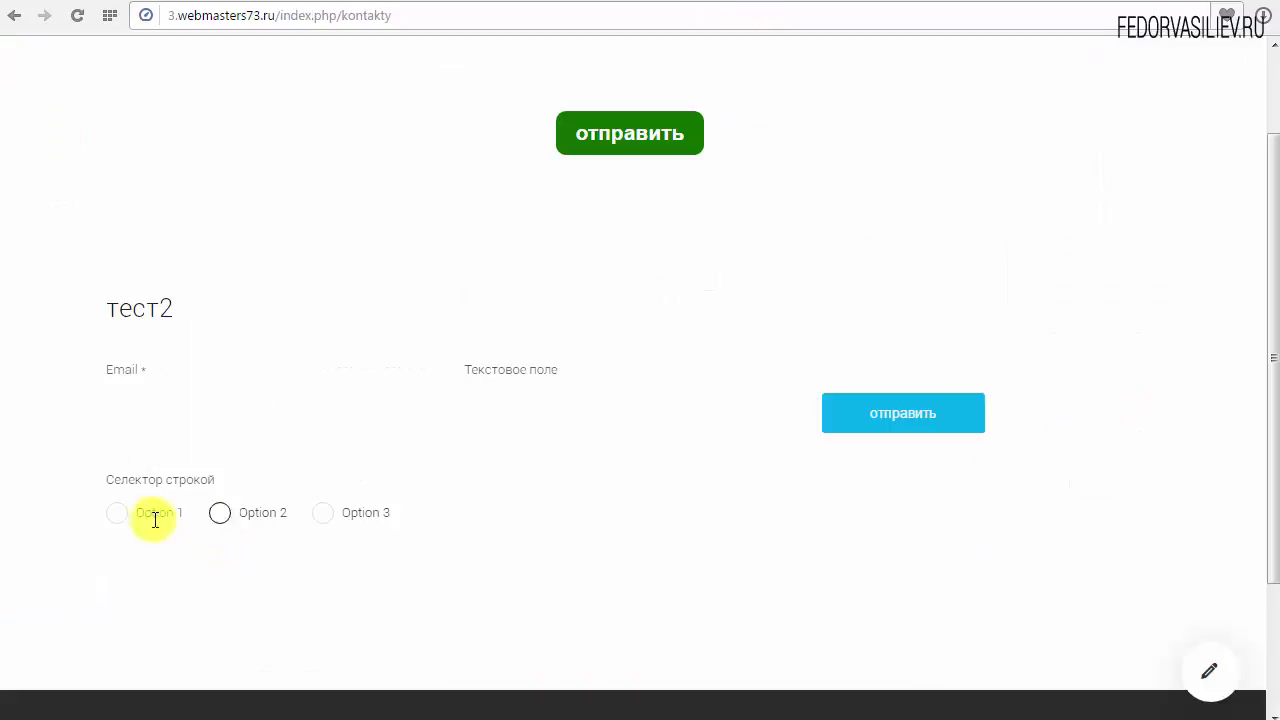
left_click(180, 410)
left_click(565, 416)
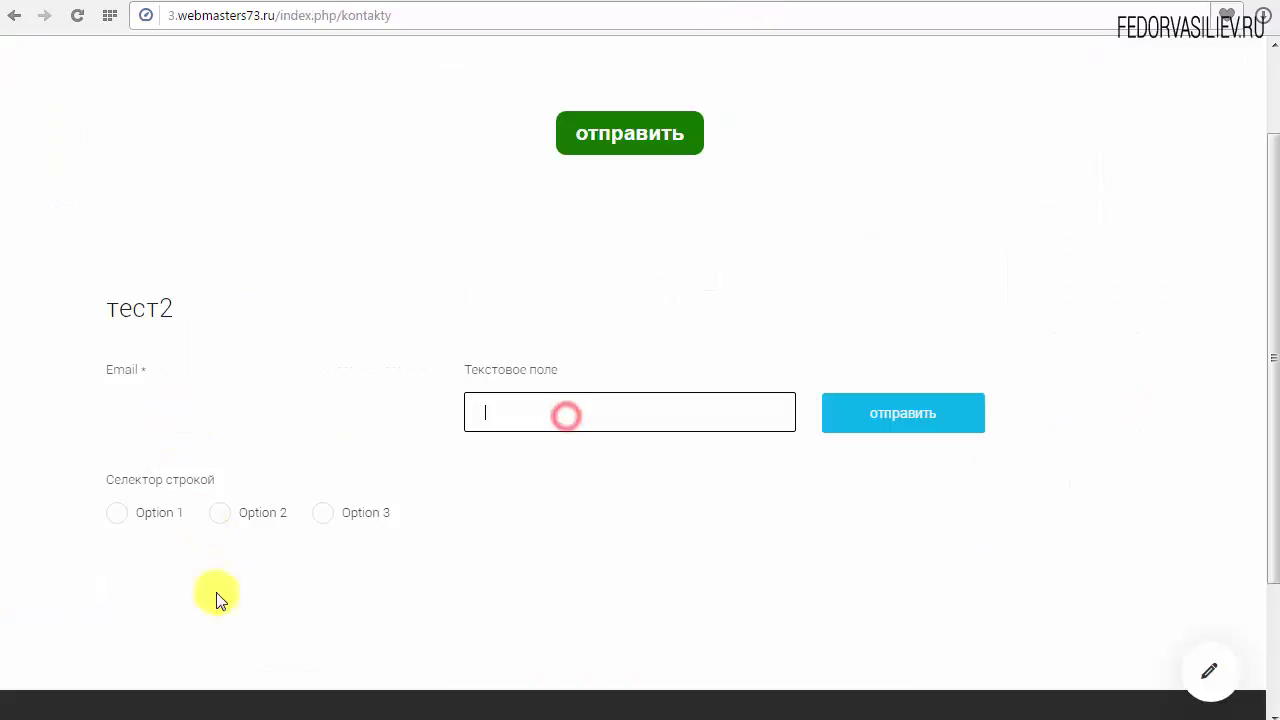
Step: Test the published row selector by switching among its three options, ending on Option 1, and return to the form editor
left_click(117, 514)
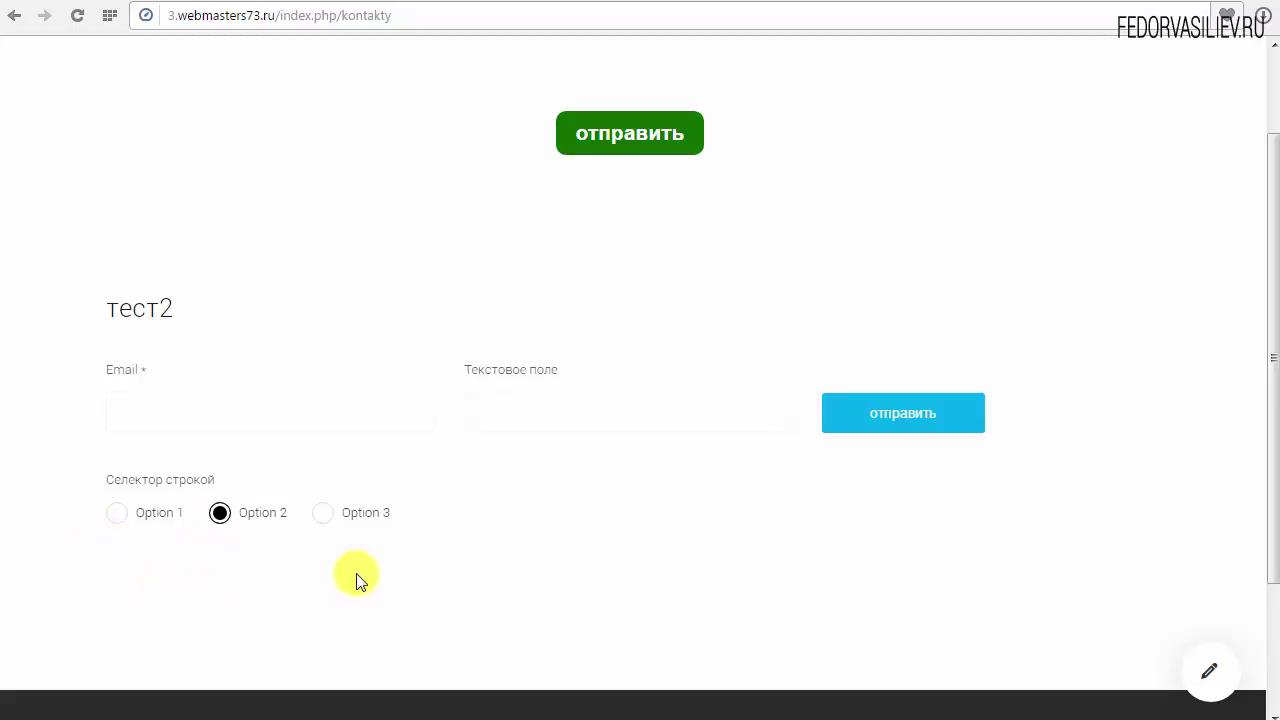
left_click(322, 514)
left_click(190, 522)
left_click(118, 515)
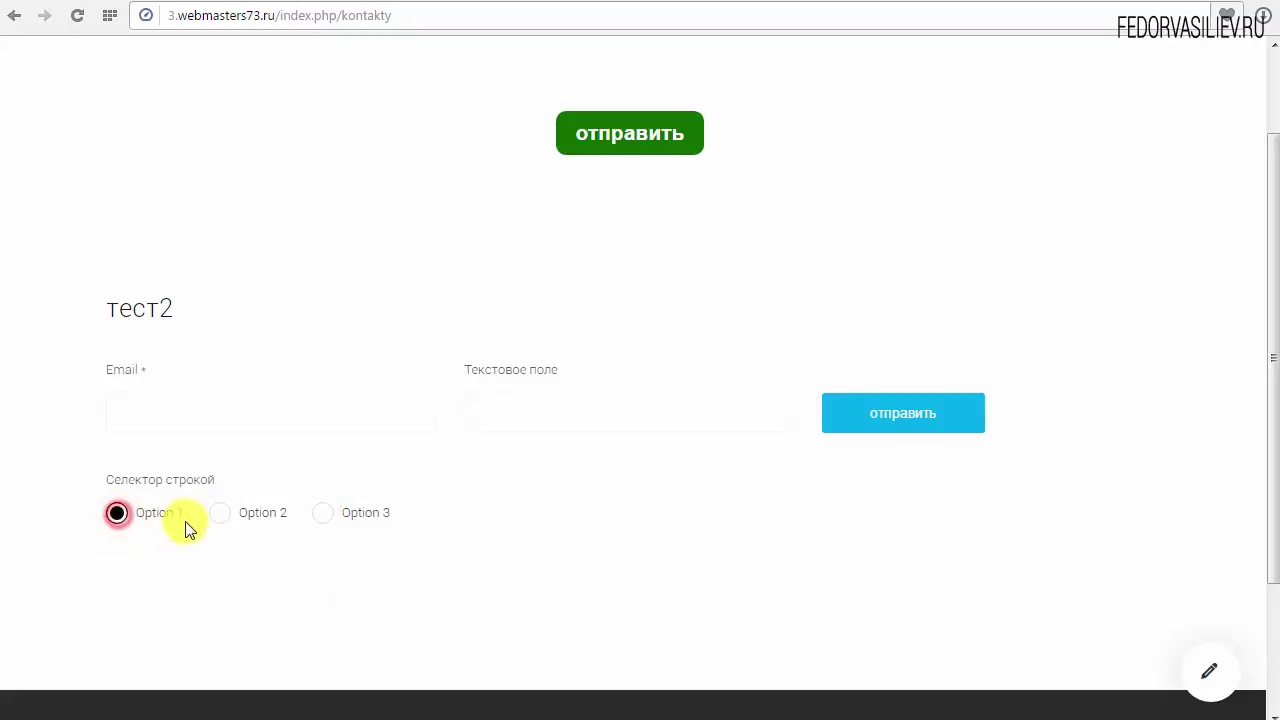
left_click(222, 516)
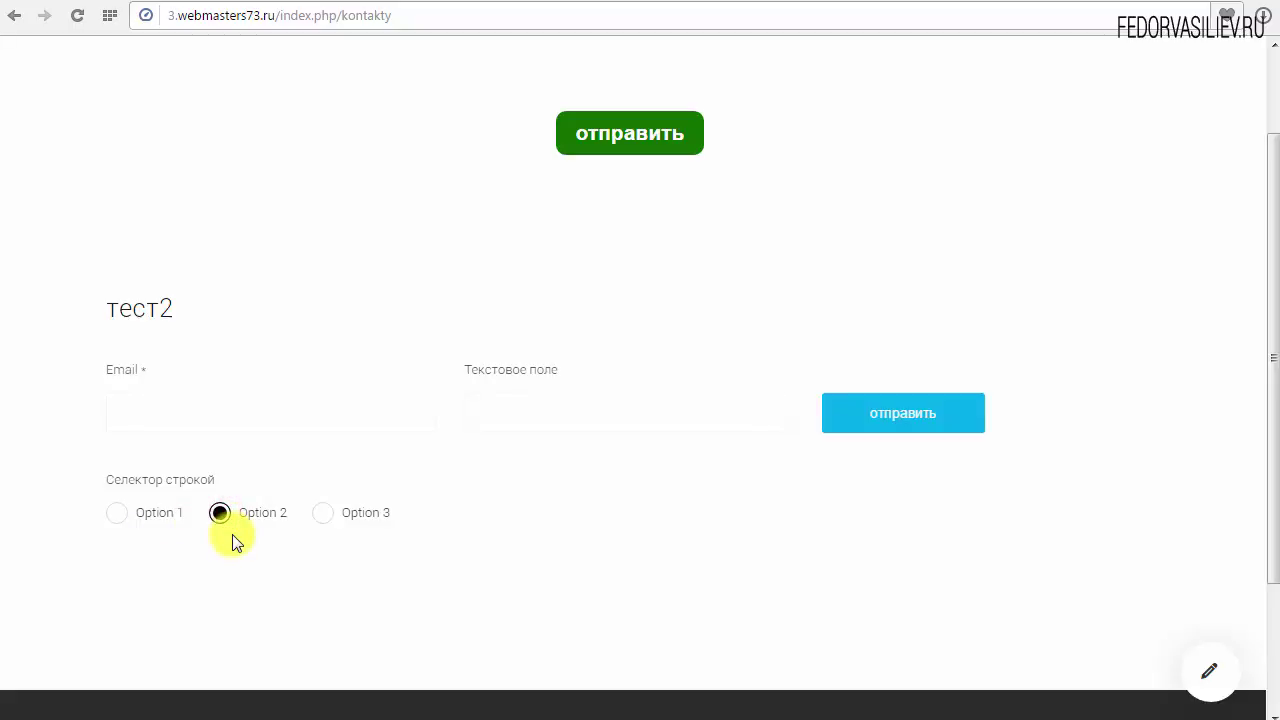
left_click(322, 515)
left_click(221, 515)
left_click(117, 515)
left_click(218, 515)
left_click(325, 518)
left_click(219, 515)
left_click(125, 519)
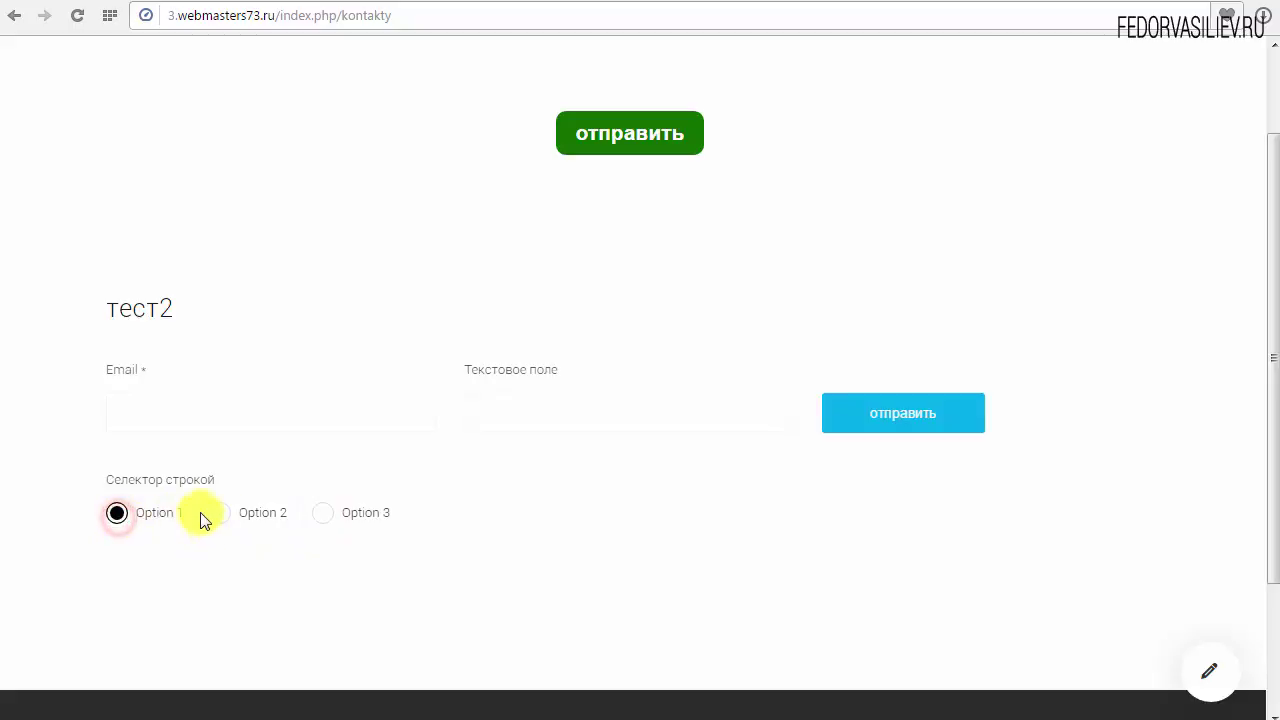
left_click(665, 3)
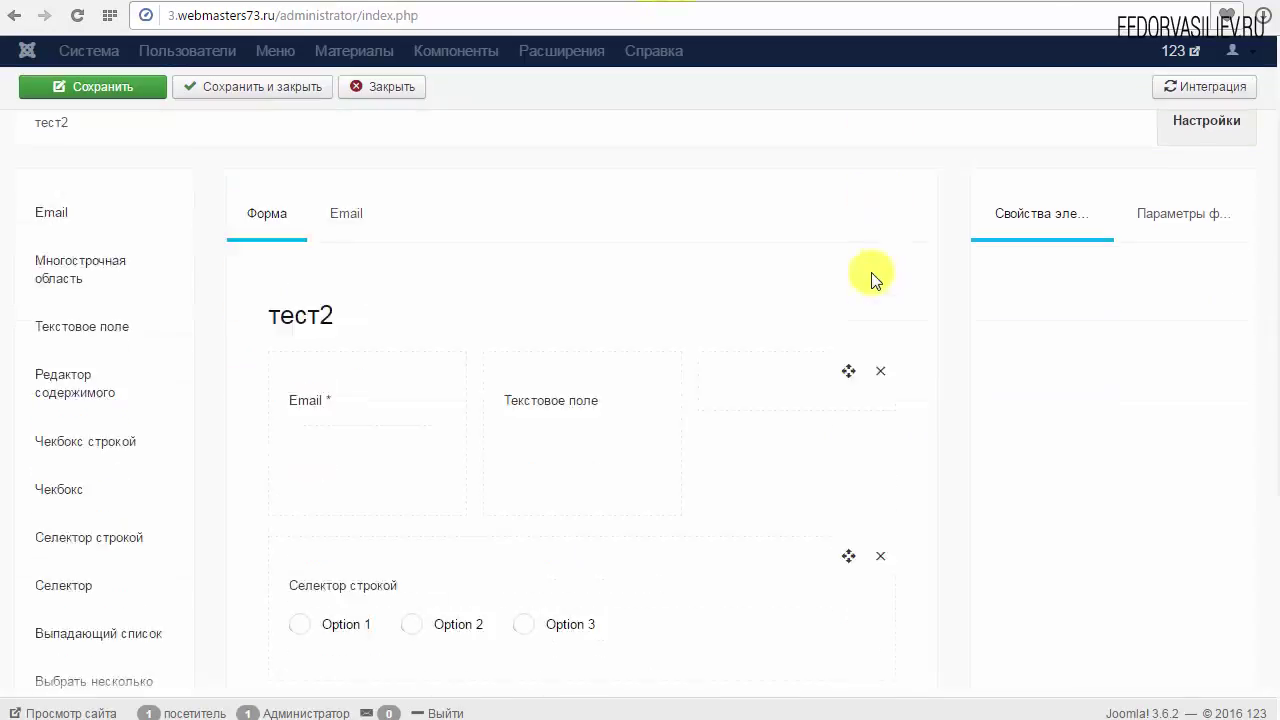
scroll(800, 366, "down", 1)
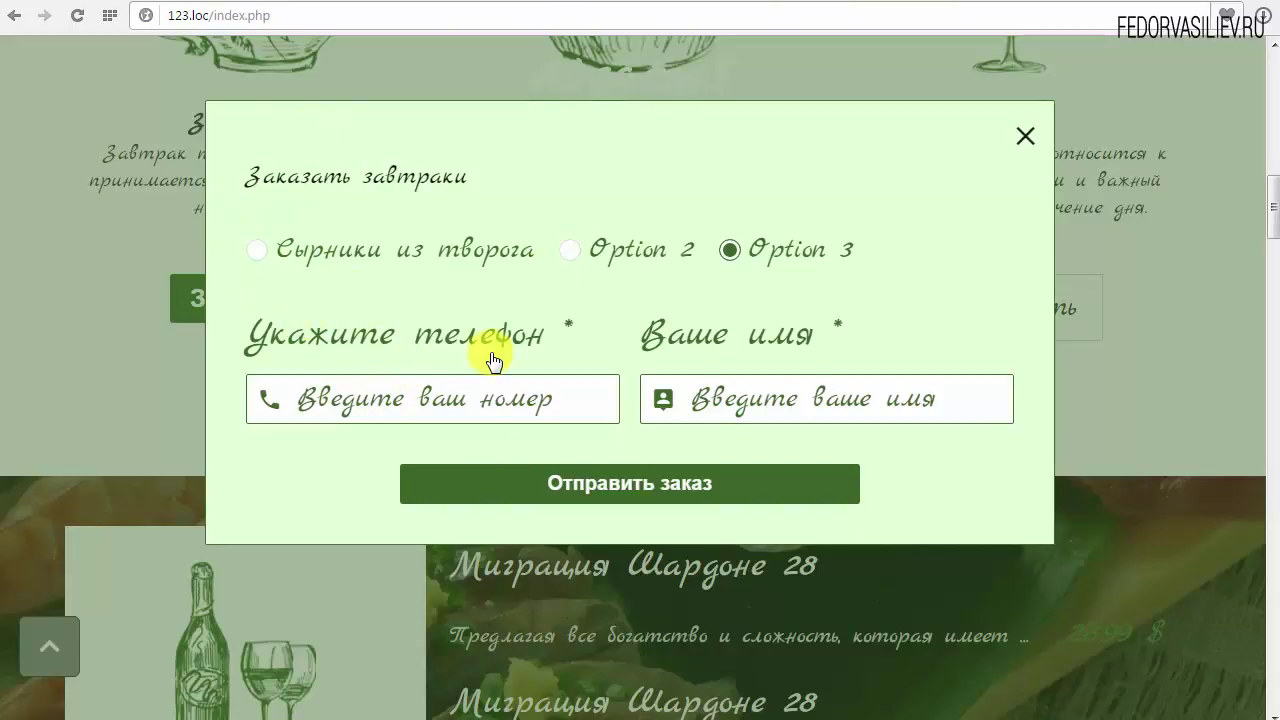
Step: On the example Заказать завтраки form, select Сырники из творога, try the portion choices up to 3 - 530 руб, and examine the conditional content
left_click(257, 251)
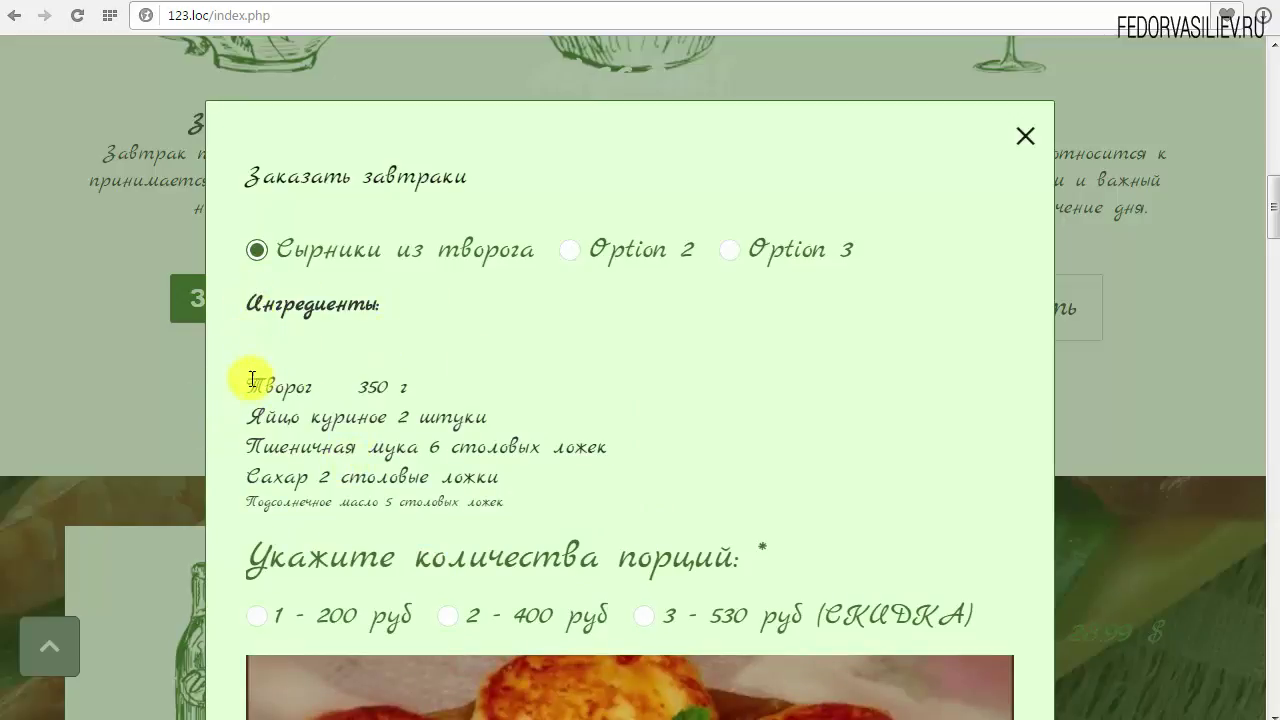
scroll(394, 366, "down", 2)
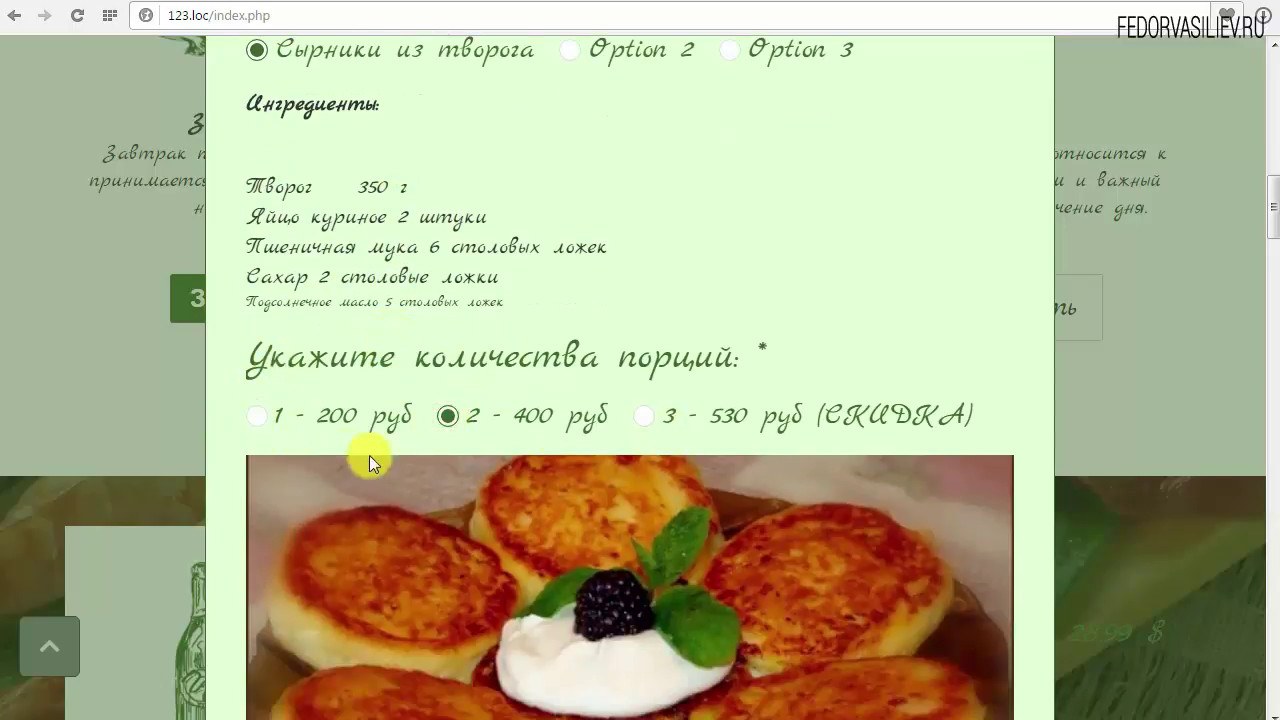
left_click(257, 418)
scroll(627, 390, "down", 4)
scroll(597, 374, "up", 1)
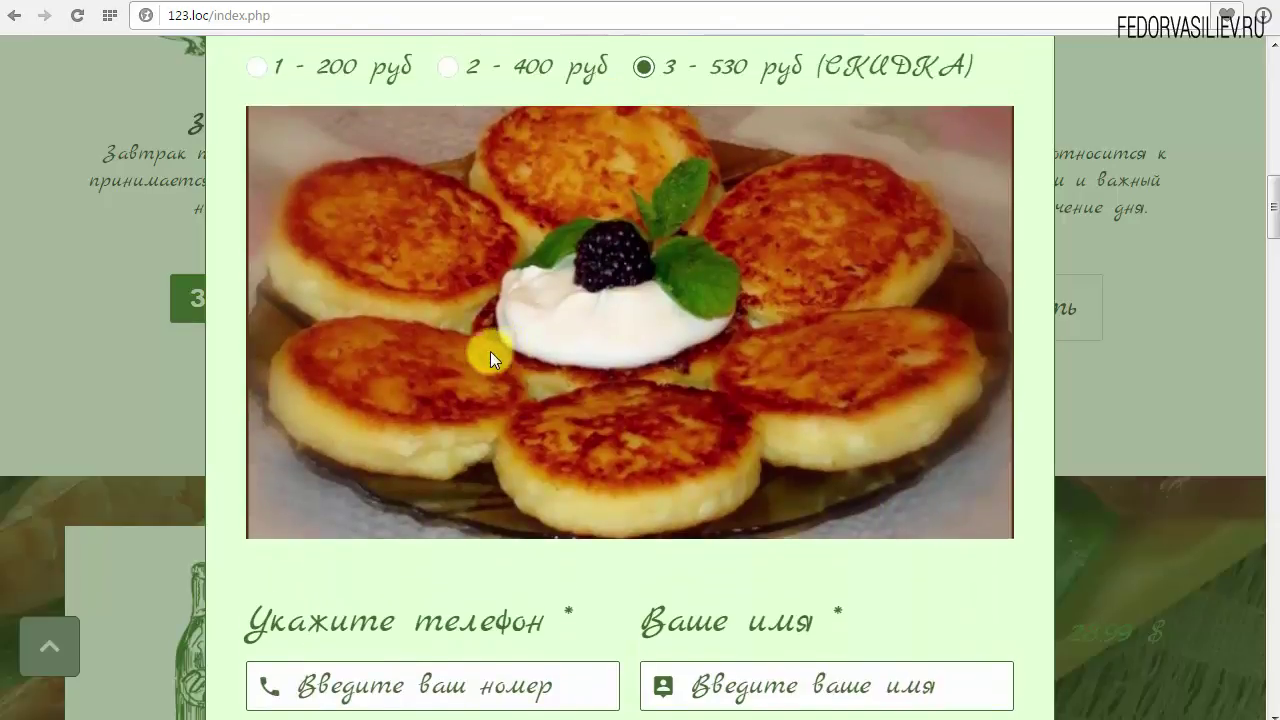
scroll(490, 370, "up", 2)
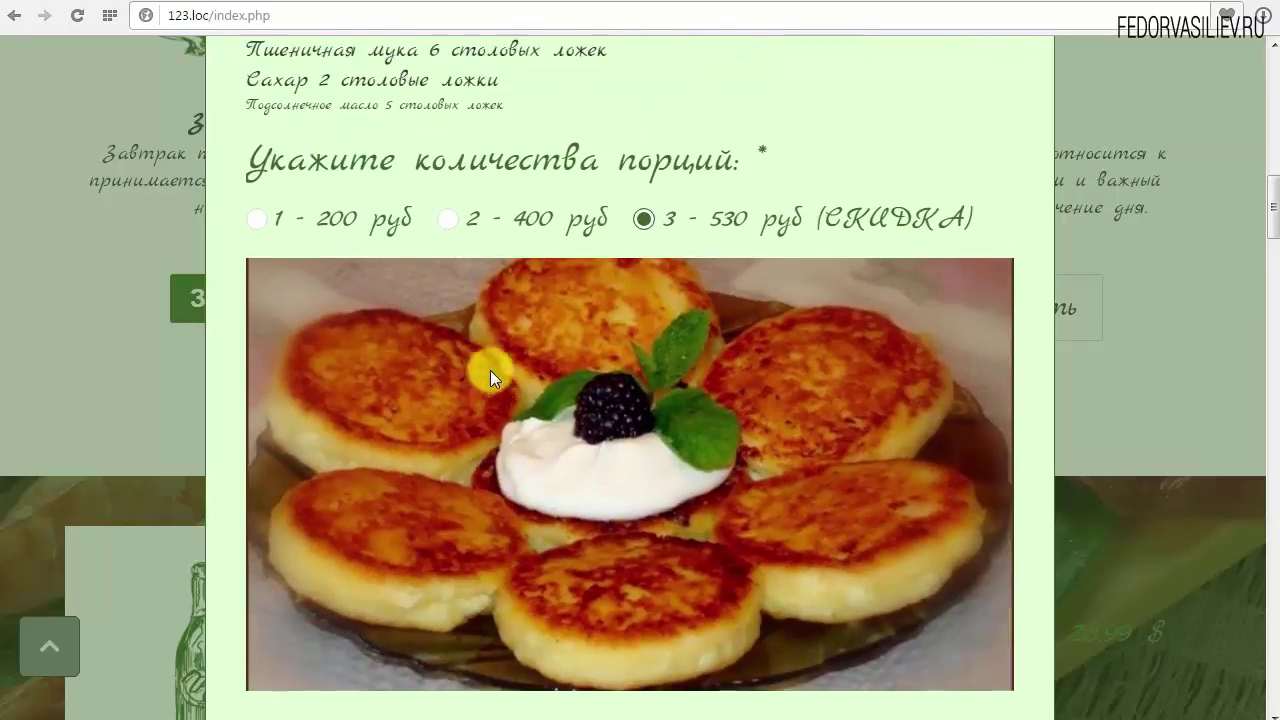
scroll(540, 400, "down", 1)
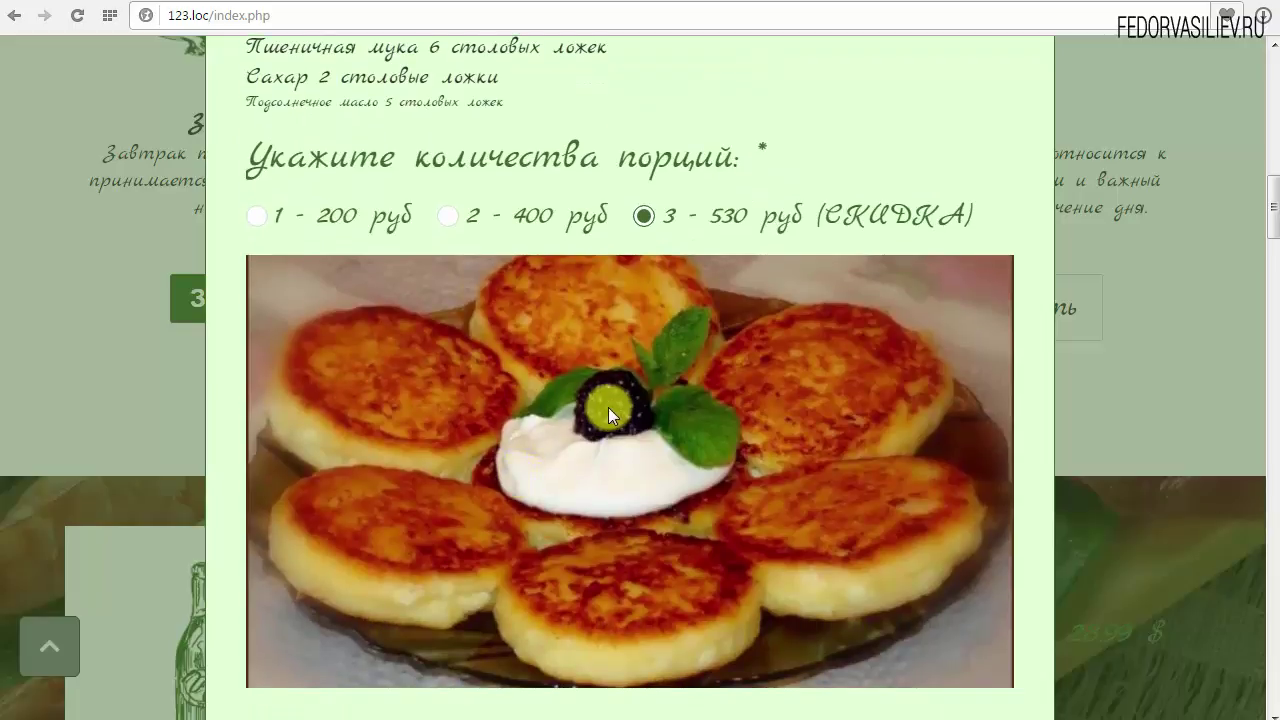
scroll(374, 484, "down", 3)
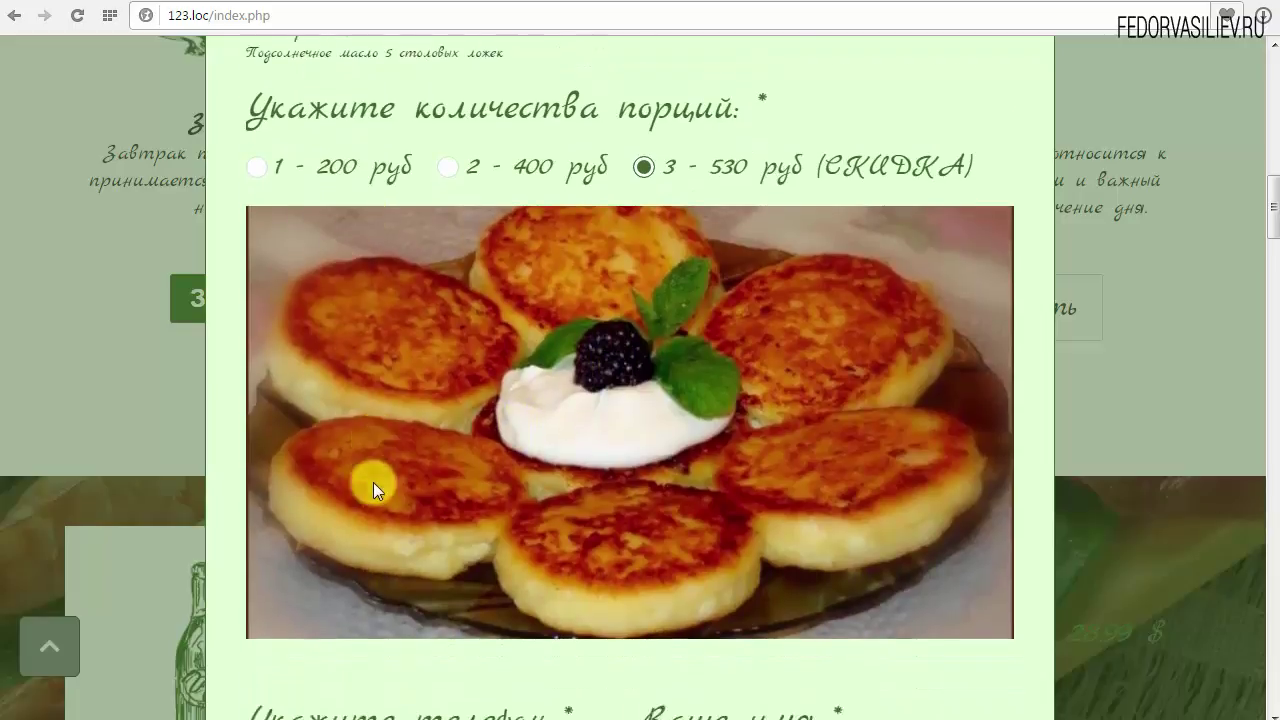
scroll(414, 349, "up", 3)
scroll(366, 368, "up", 3)
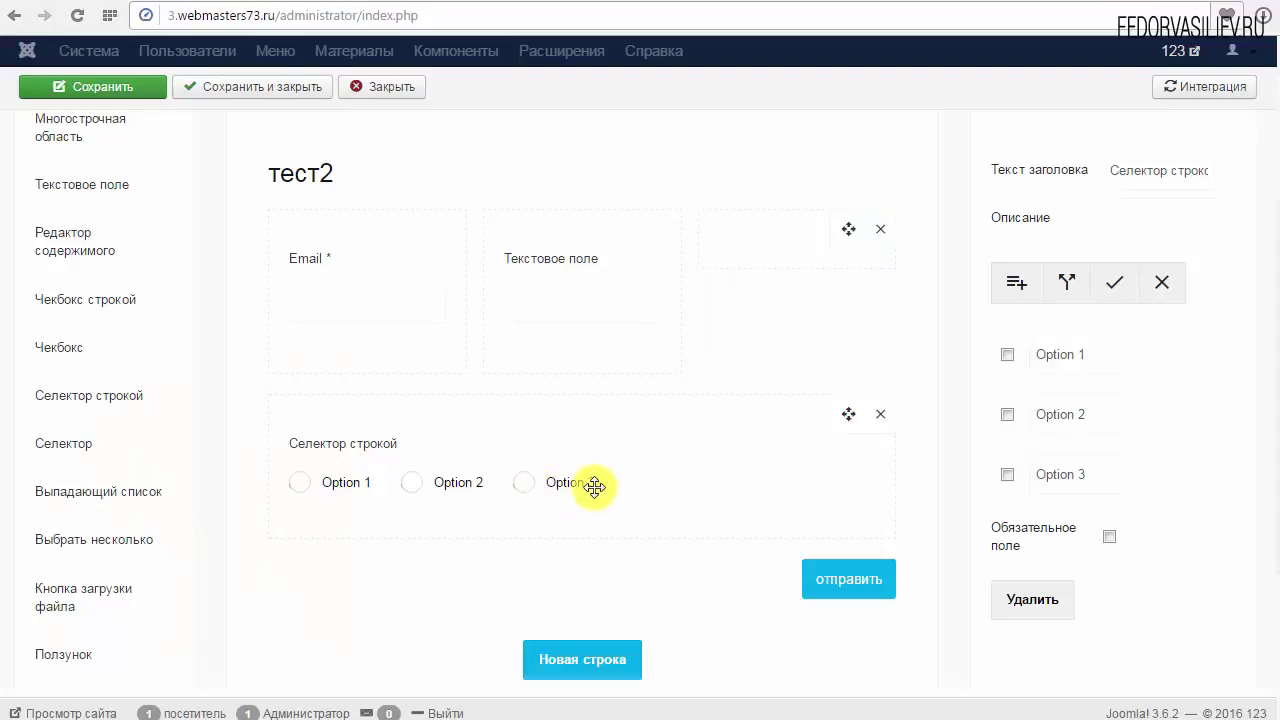
Step: Enable conditional logic for Option 3 of the row selector and show its hidden fields area
left_click_drag(1099, 474, 992, 474)
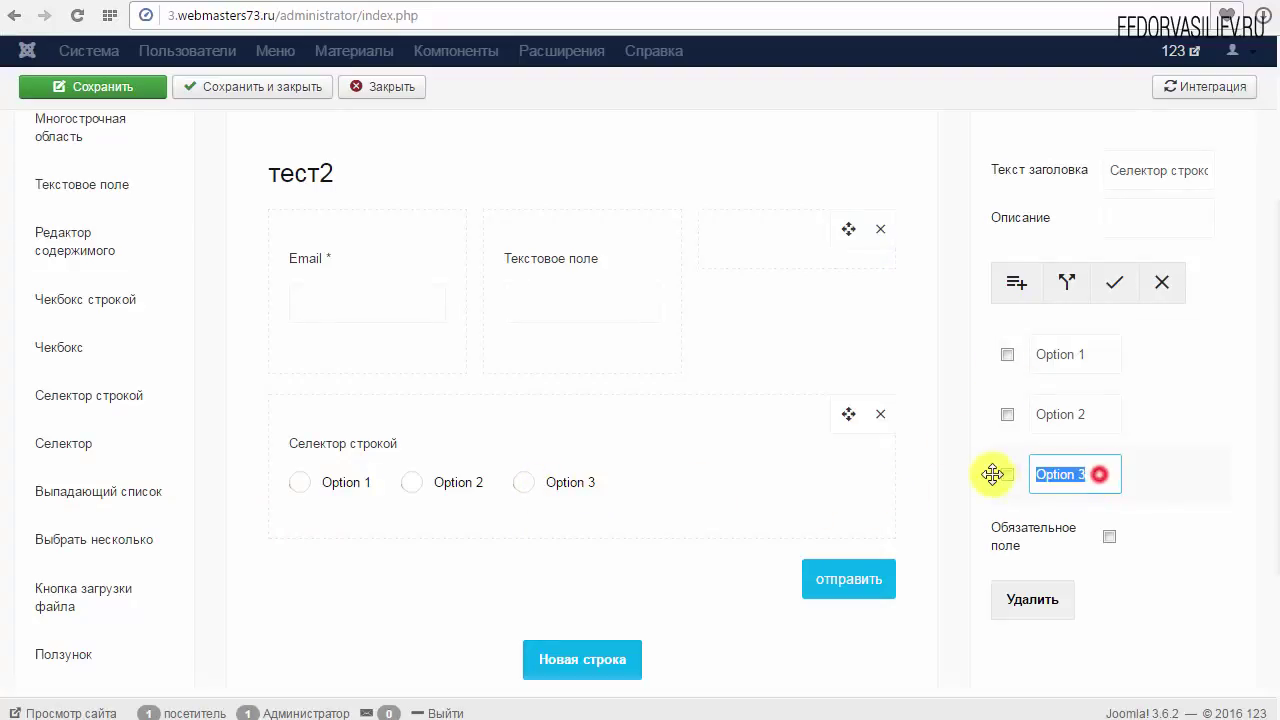
left_click(1086, 474)
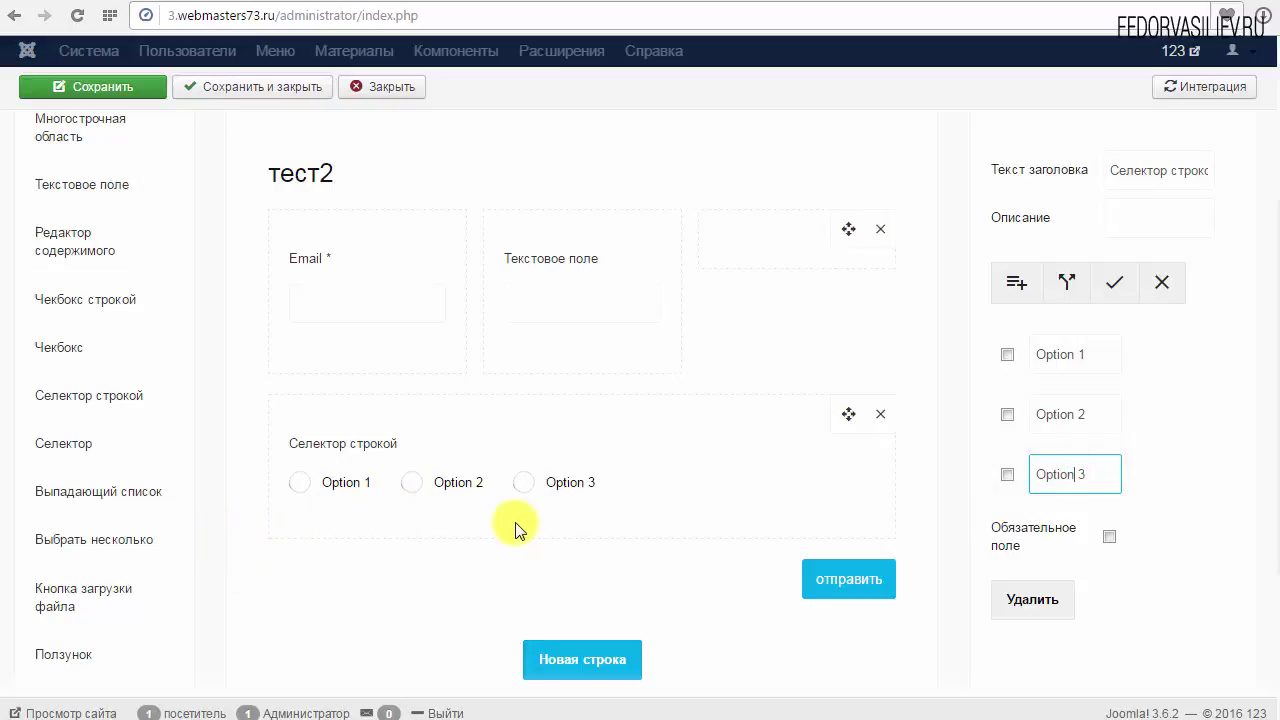
left_click(1007, 476)
left_click(1067, 283)
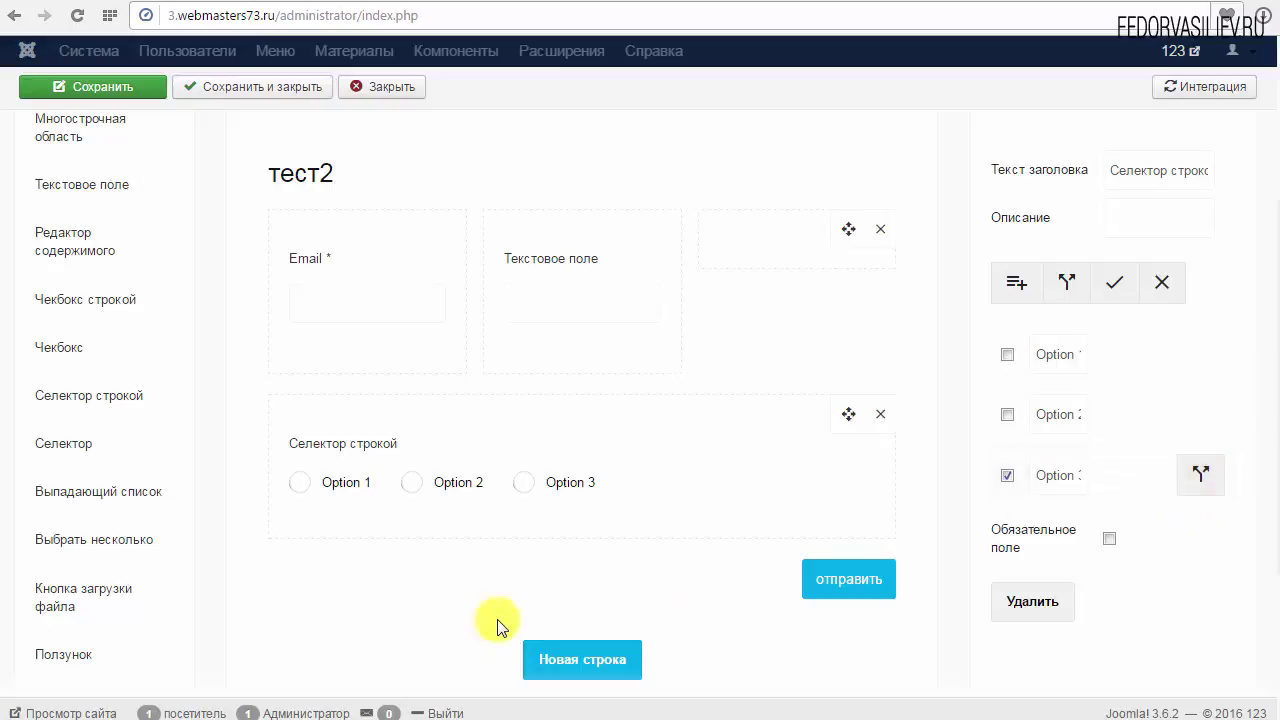
left_click(1200, 475)
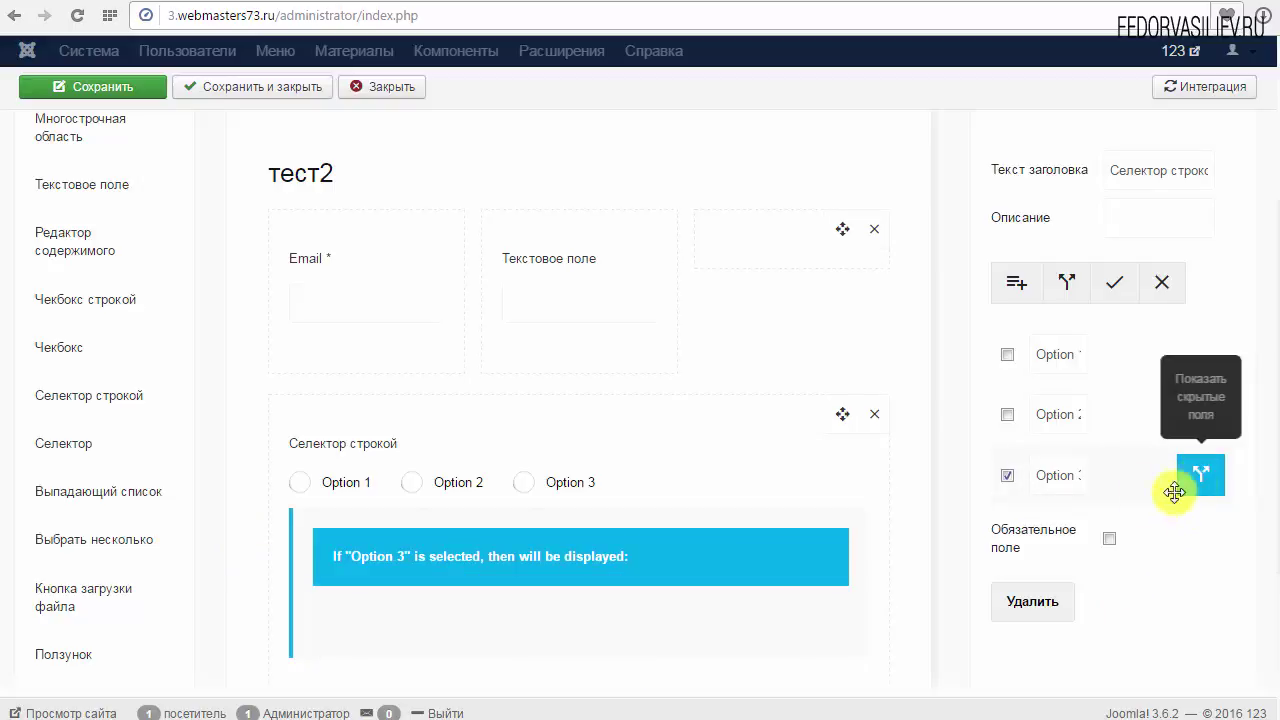
scroll(442, 571, "down", 1)
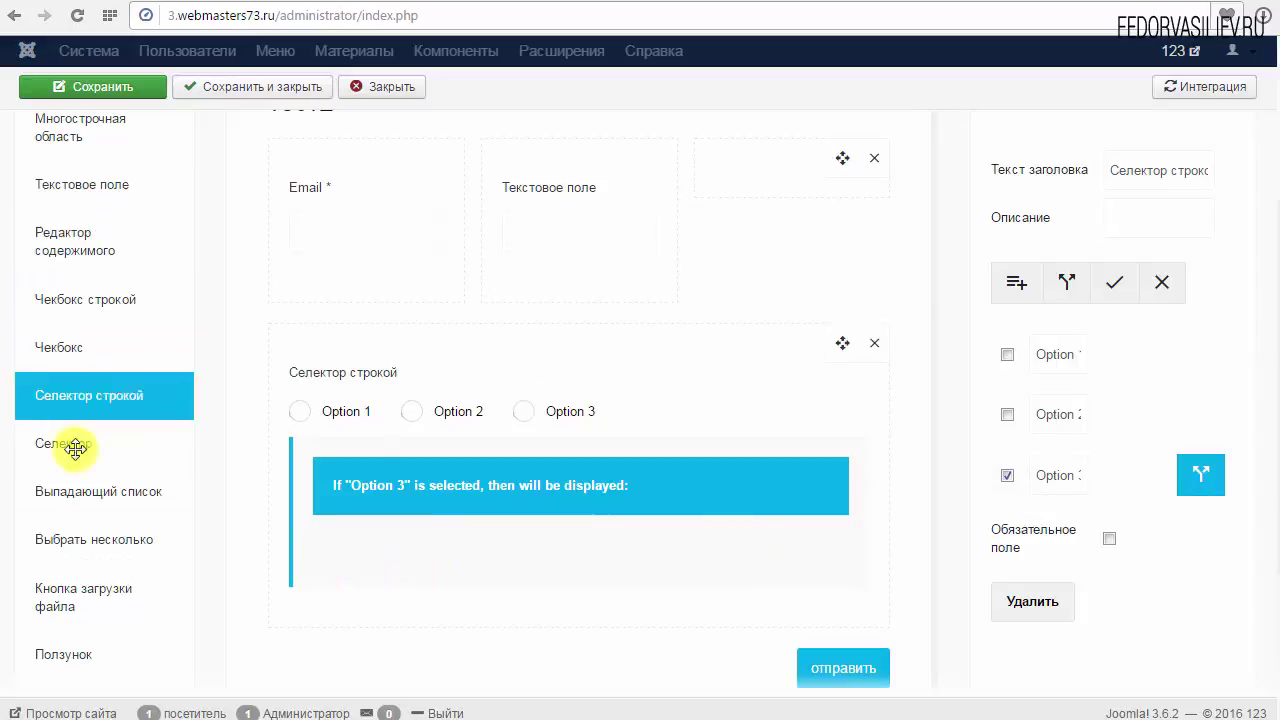
Step: Add a Чекбокс field to the conditional area of Option 3 and open its option labels for editing
left_click_drag(61, 361, 371, 608)
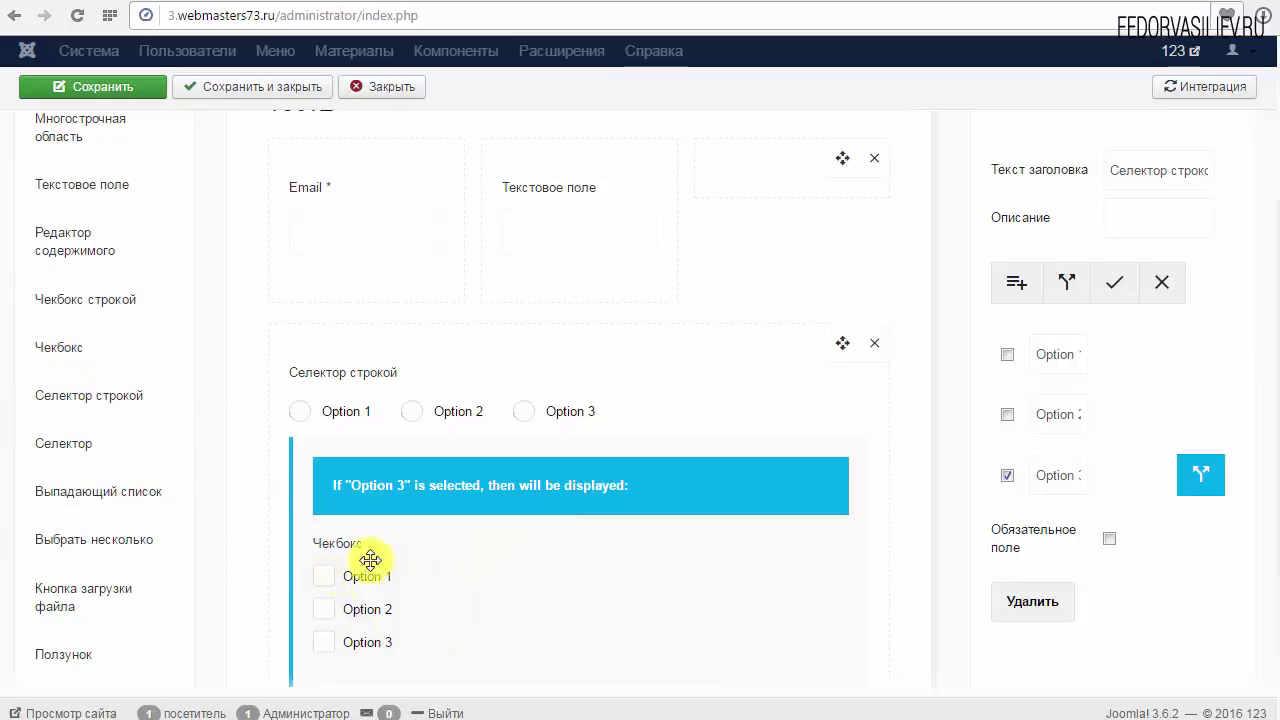
left_click(362, 586)
left_click(1067, 410)
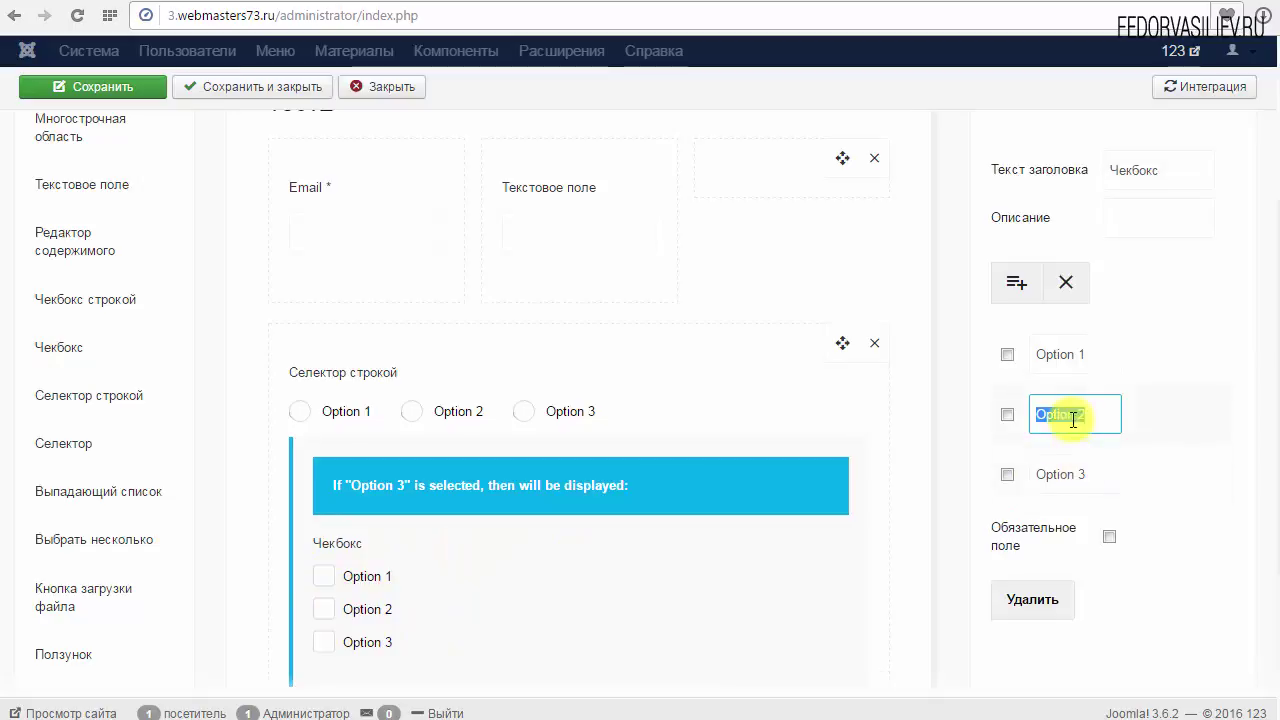
left_click_drag(1088, 357, 1037, 357)
triple_click(1088, 413)
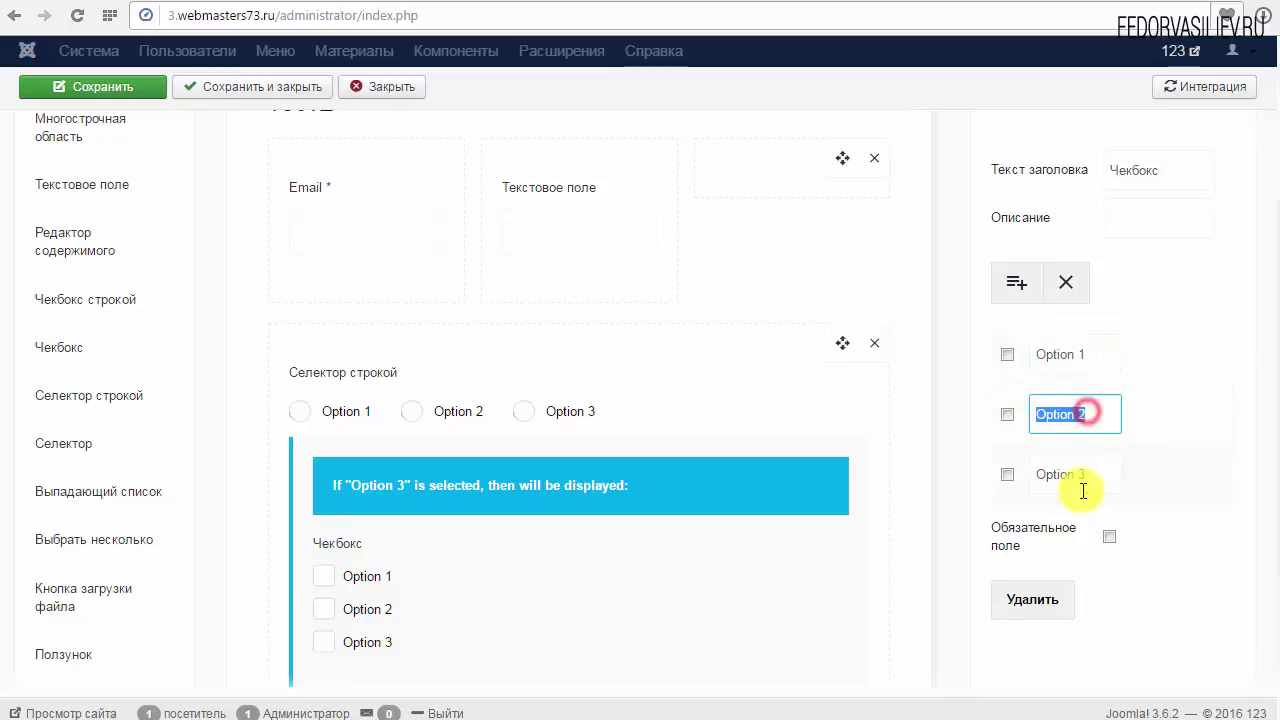
triple_click(1080, 474)
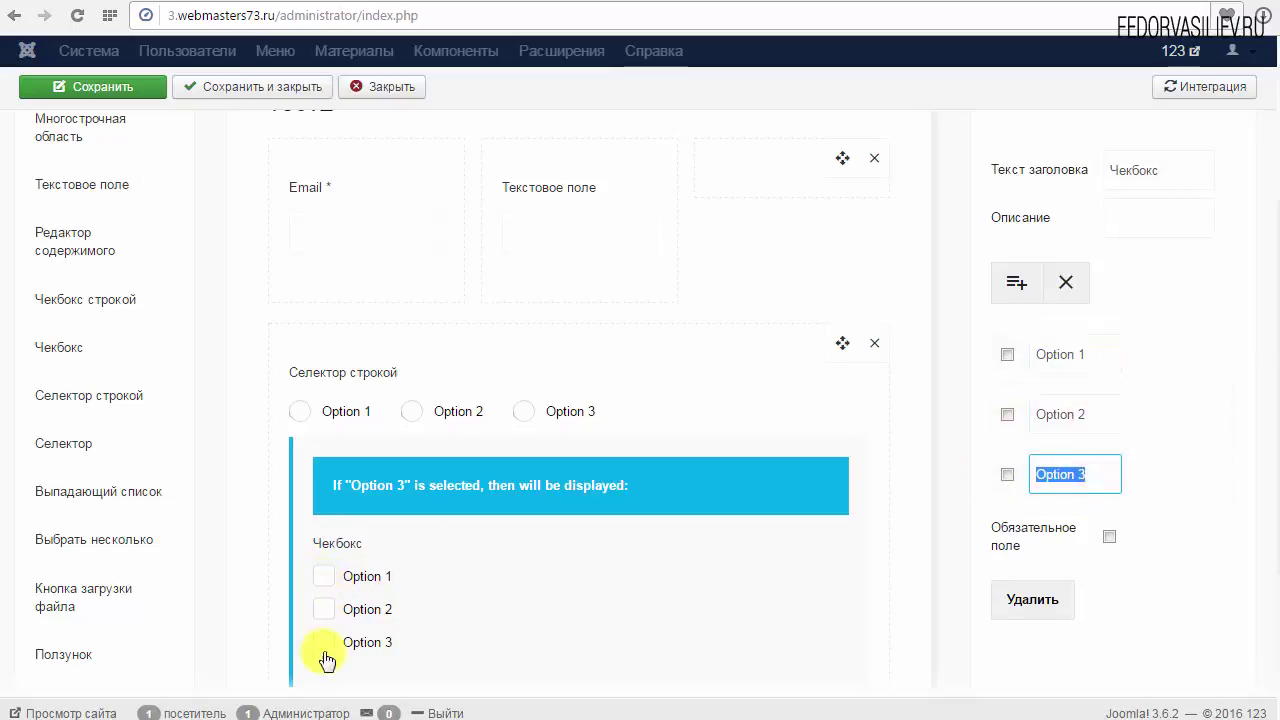
Step: Add an image element (Изображение) below the checkbox group inside the conditional area of Option 3
scroll(435, 566, "down", 1)
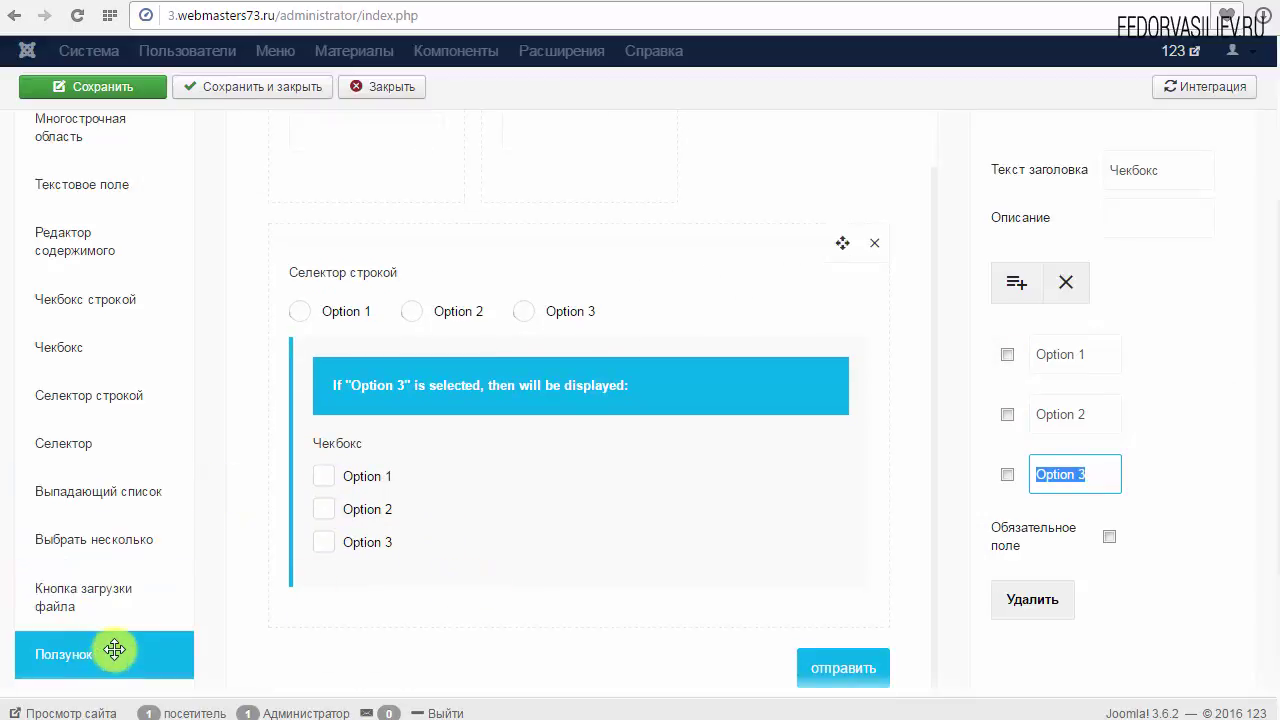
scroll(110, 640, "down", 3)
left_click_drag(87, 512, 488, 253)
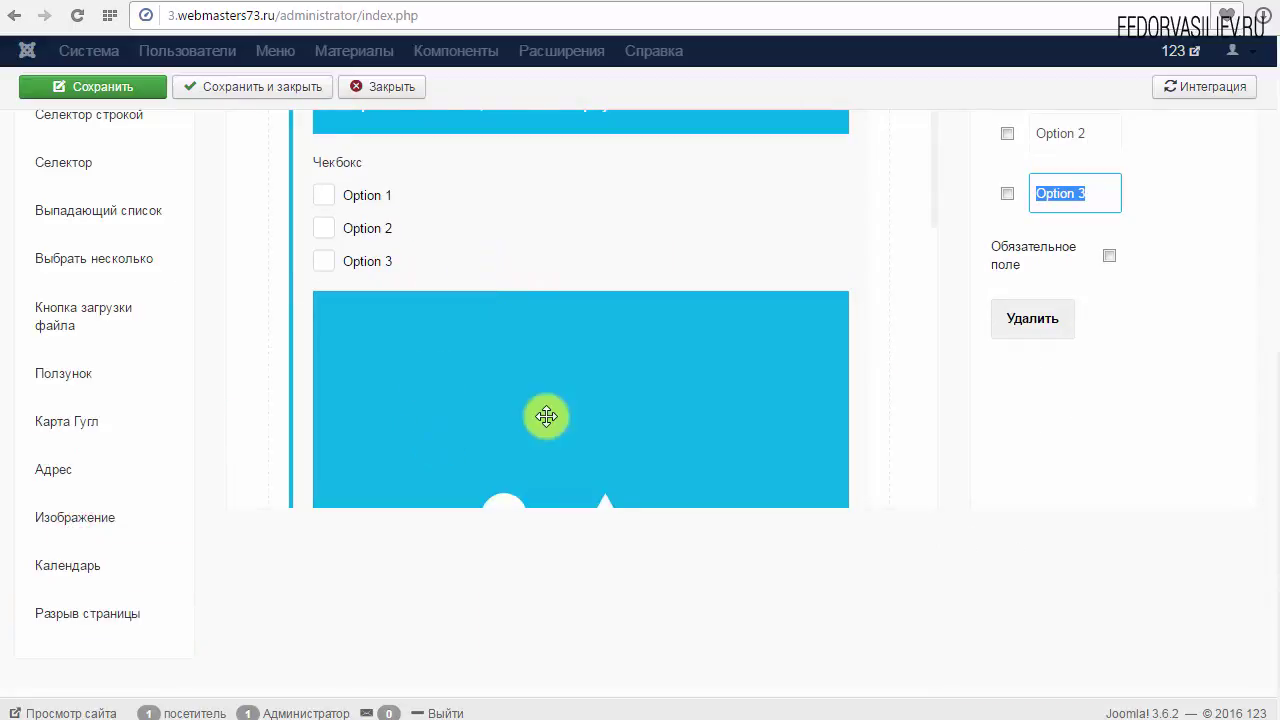
scroll(543, 414, "down", 2)
scroll(1020, 478, "up", 2)
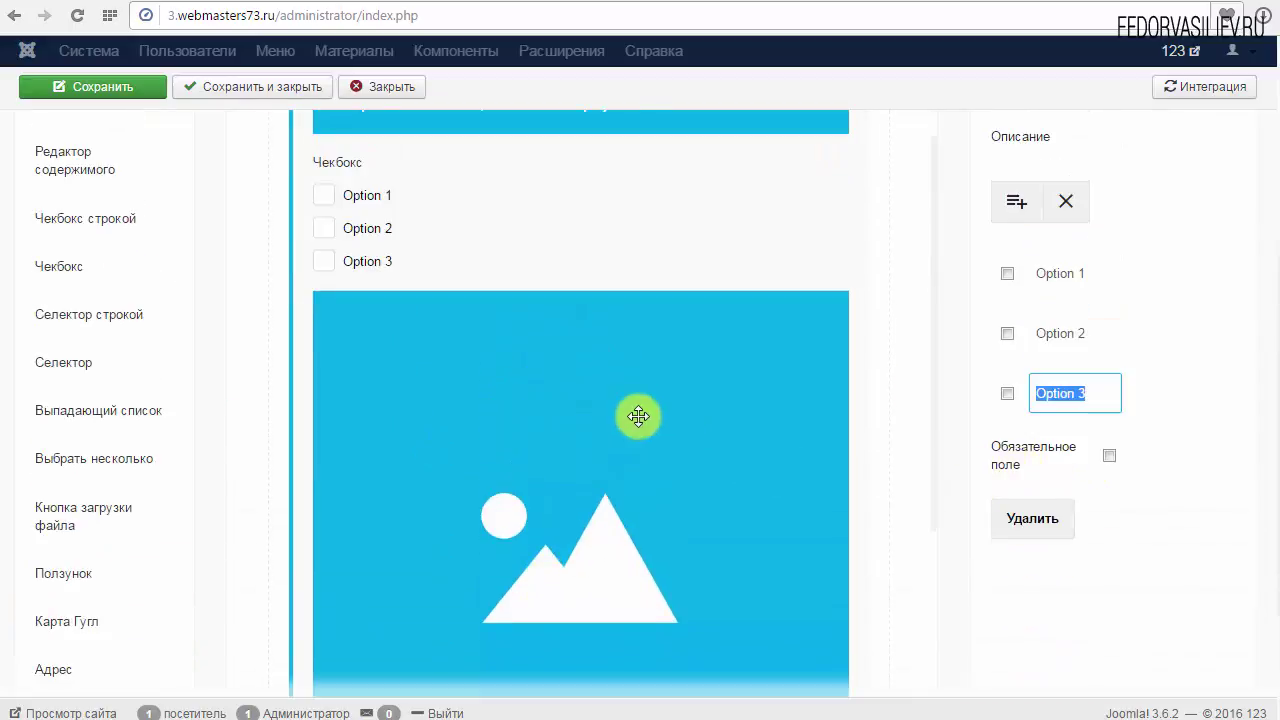
Step: Show the new image element's properties, look through the image library, and close it without picking a file
left_click(634, 414)
scroll(980, 582, "up", 2)
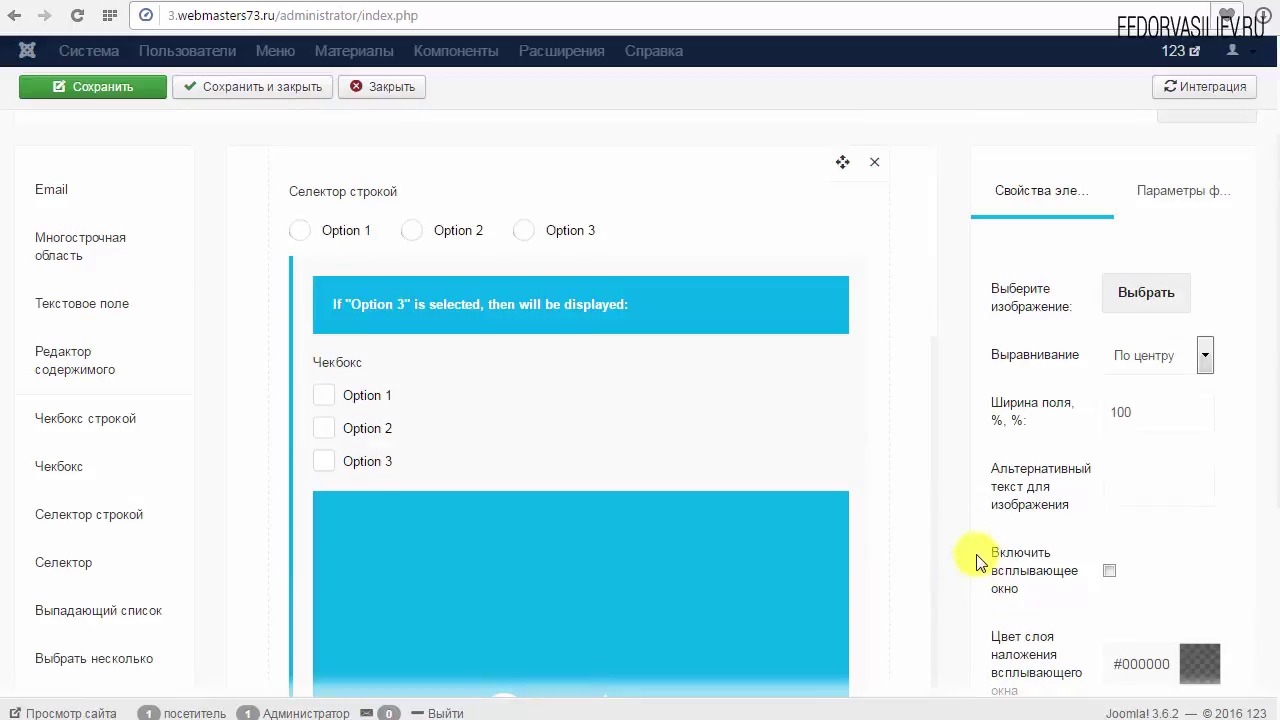
left_click(1138, 298)
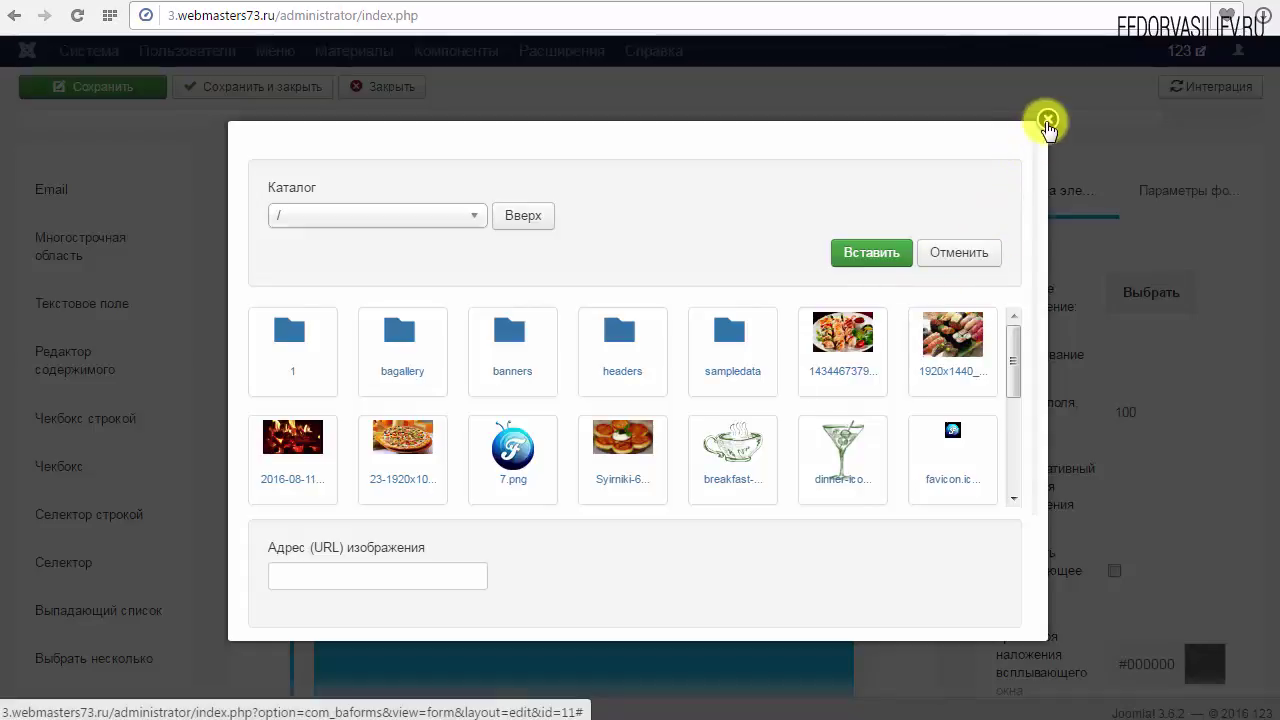
left_click(1047, 119)
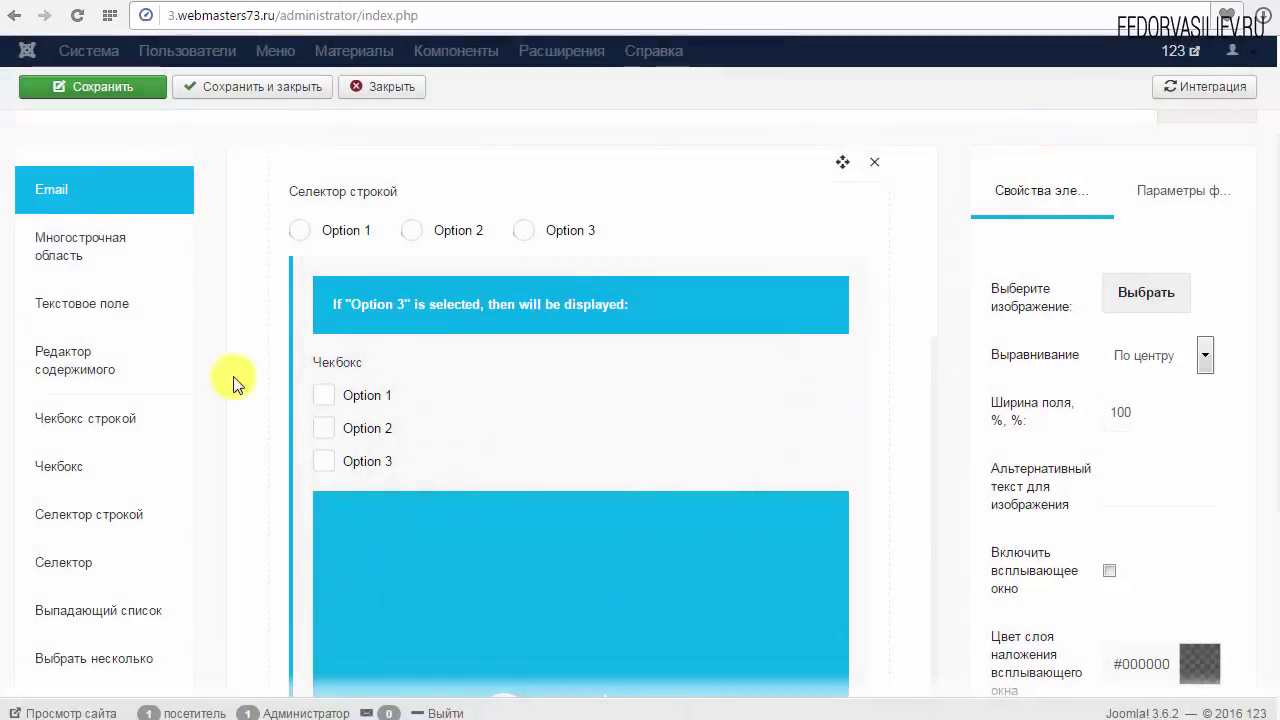
Step: Save the form, try the published row selector's options ending on Option 3, and examine the full conditional content
left_click(139, 84)
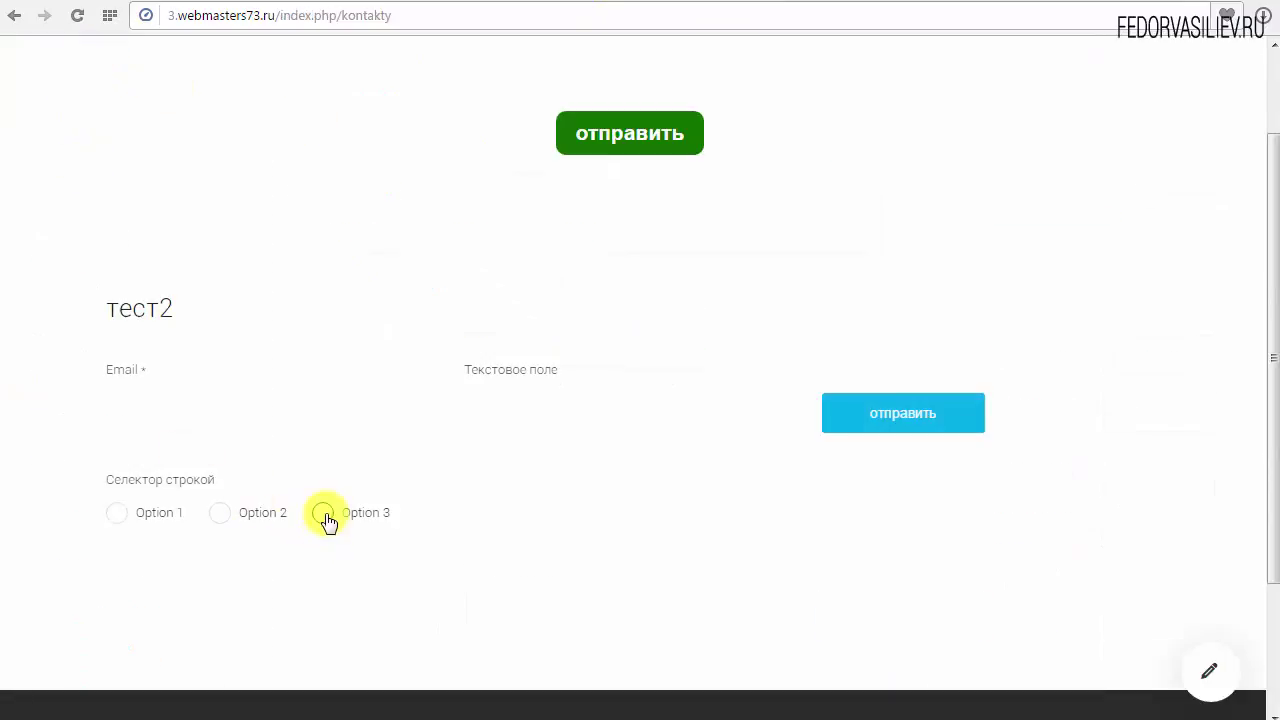
left_click(226, 516)
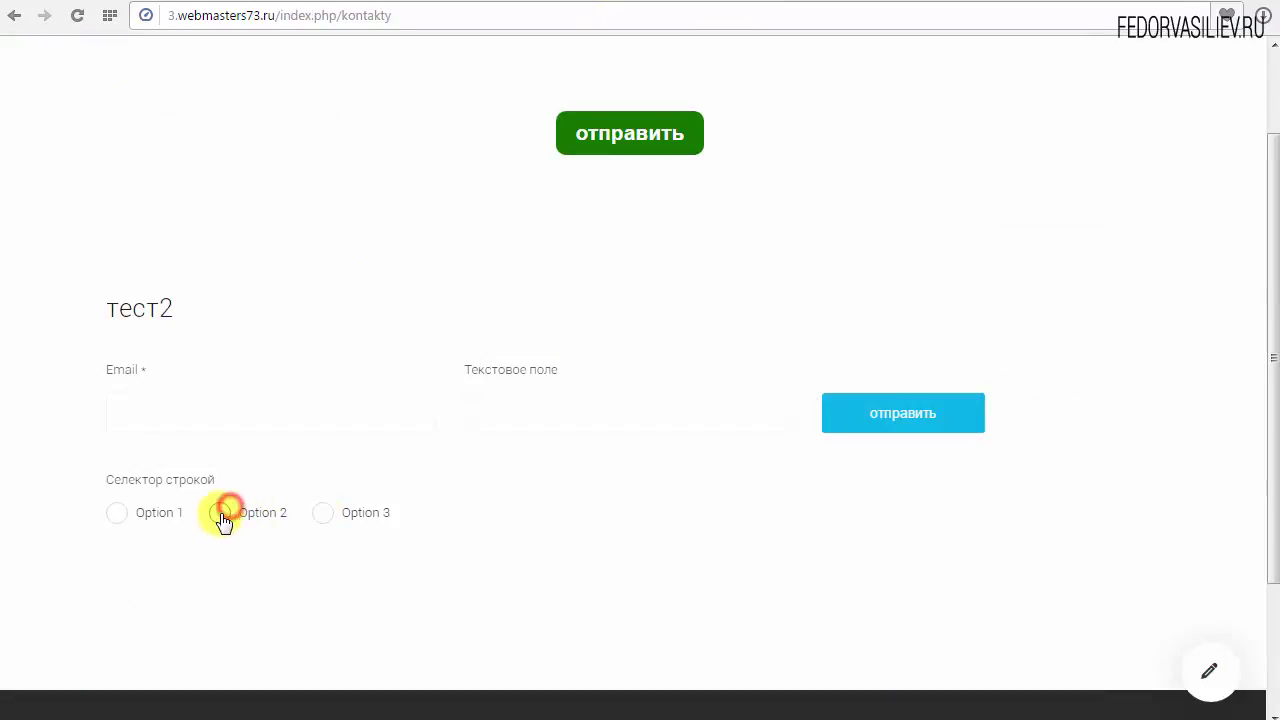
left_click(116, 513)
scroll(408, 400, "down", 2)
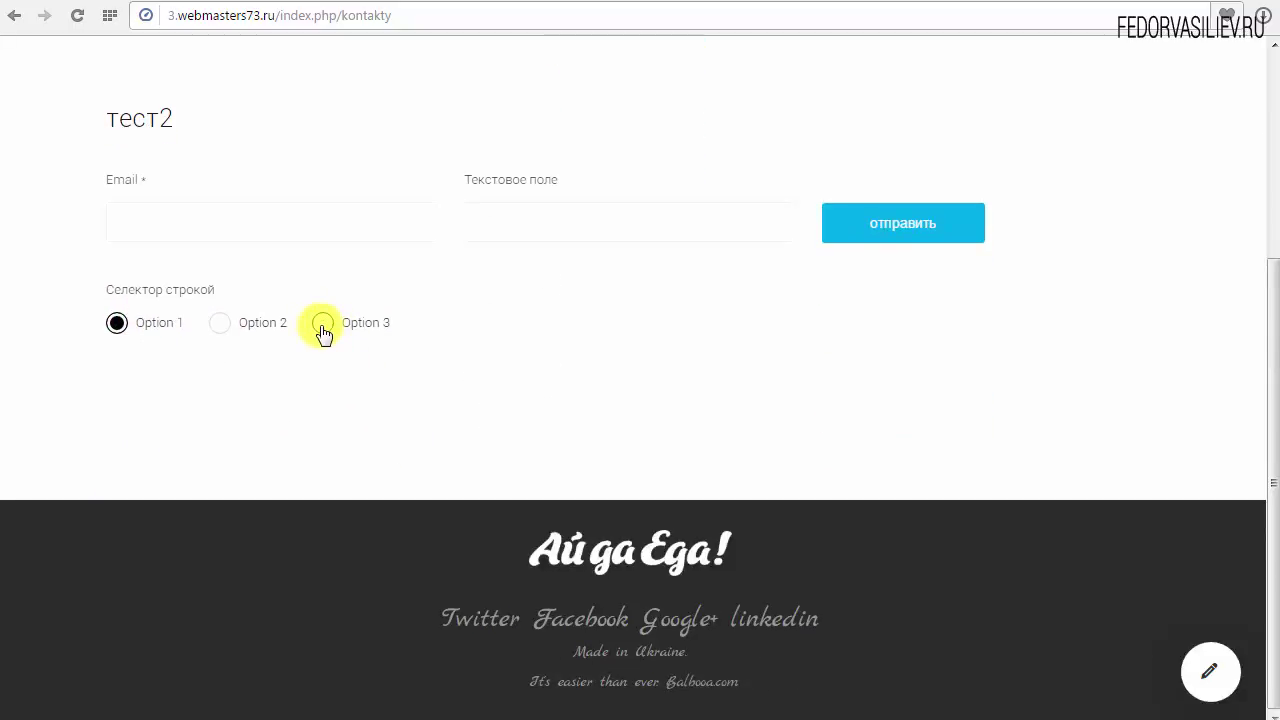
left_click(322, 322)
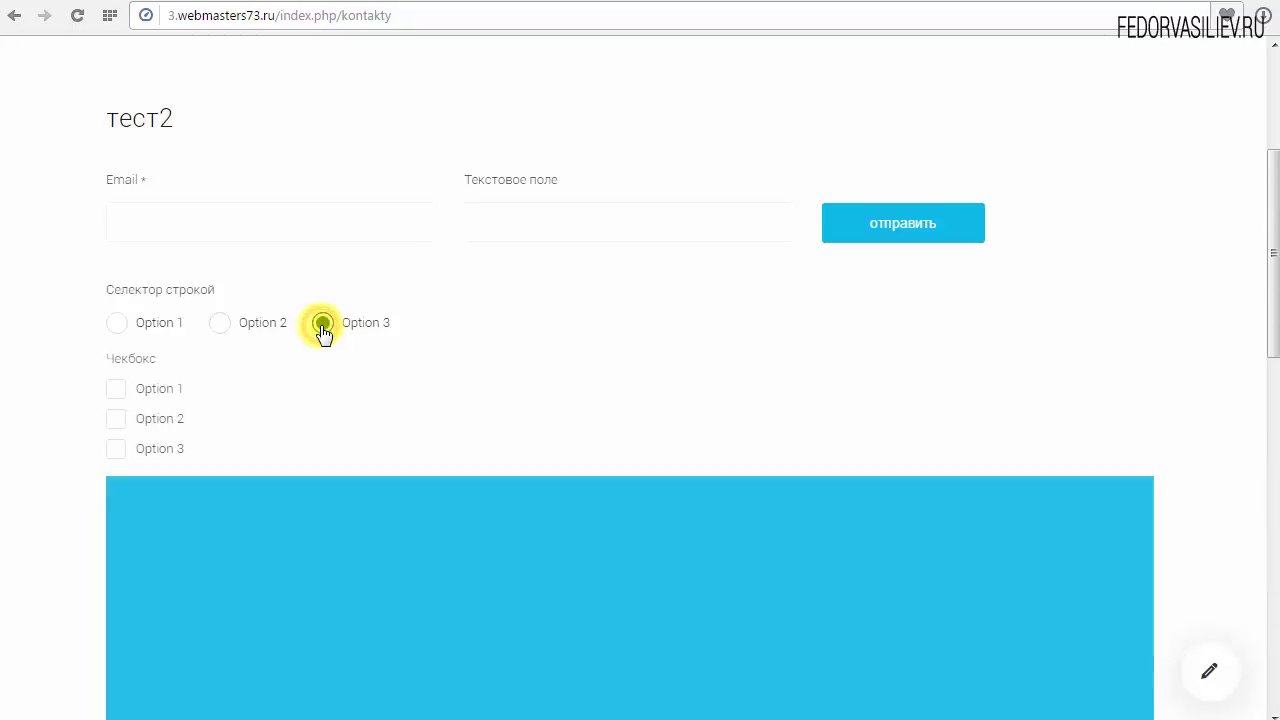
scroll(109, 605, "down", 7)
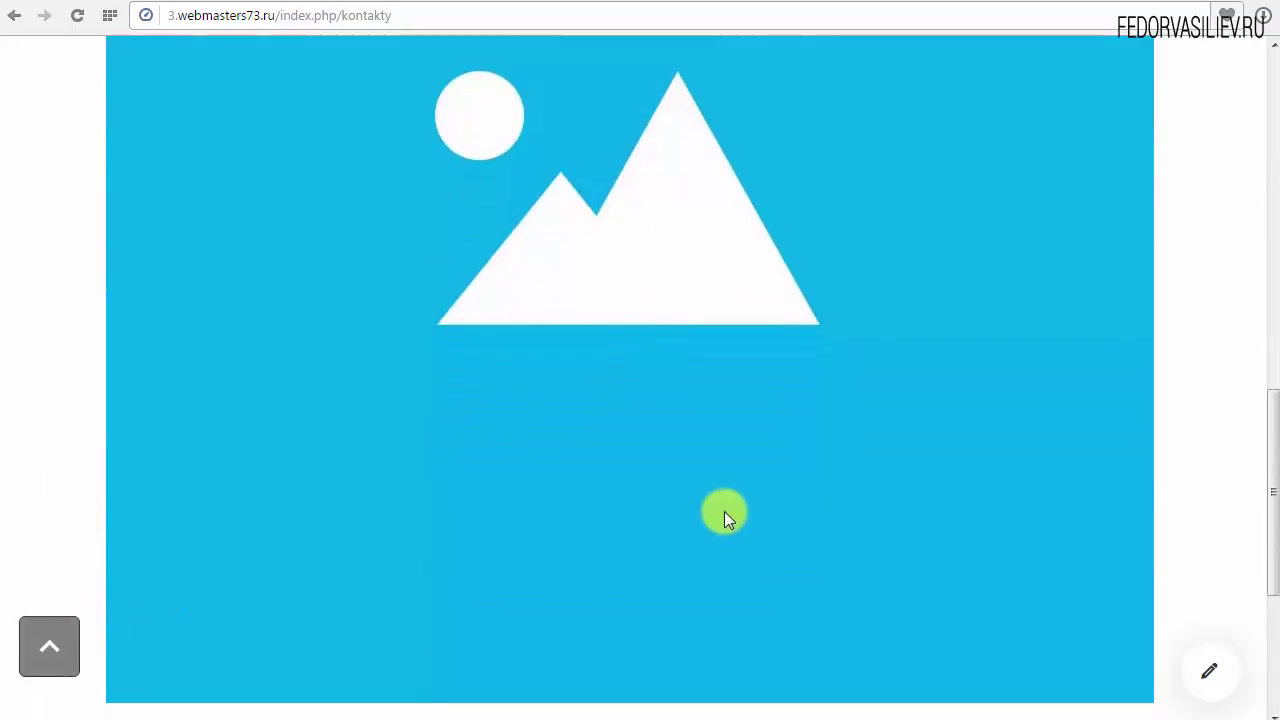
scroll(529, 366, "up", 6)
scroll(428, 617, "up", 1)
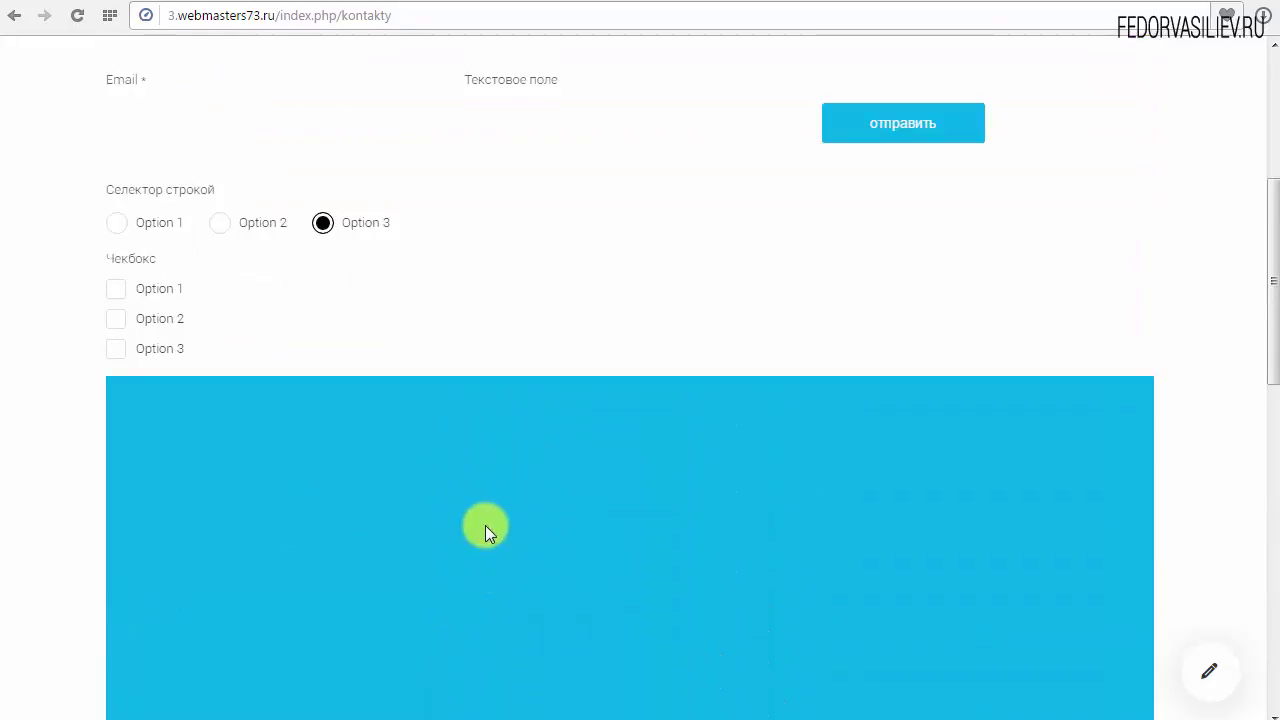
scroll(485, 514, "up", 1)
Step: Test the conditional checkboxes on the published form by toggling them, ending with Option 1, Option 2 and Option 3 all checked
left_click(115, 390)
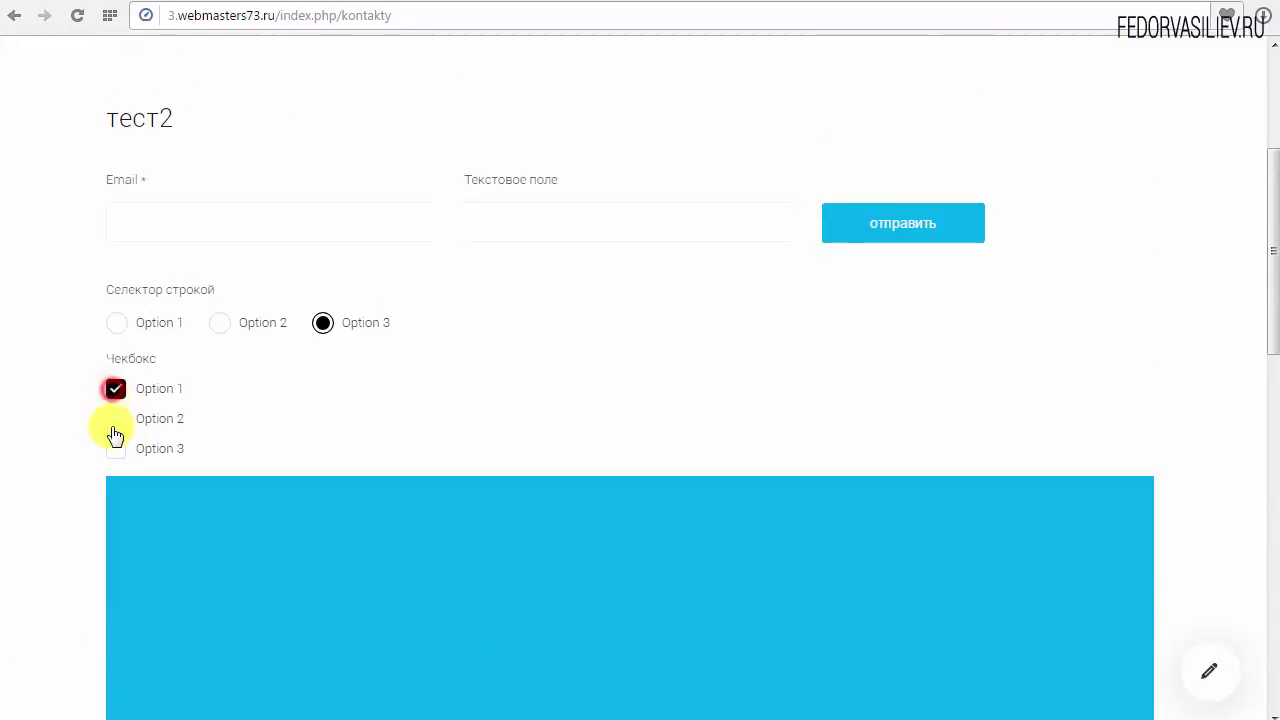
left_click(116, 422)
left_click(116, 451)
left_click(116, 452)
left_click(111, 419)
left_click(116, 392)
left_click(115, 420)
left_click(116, 451)
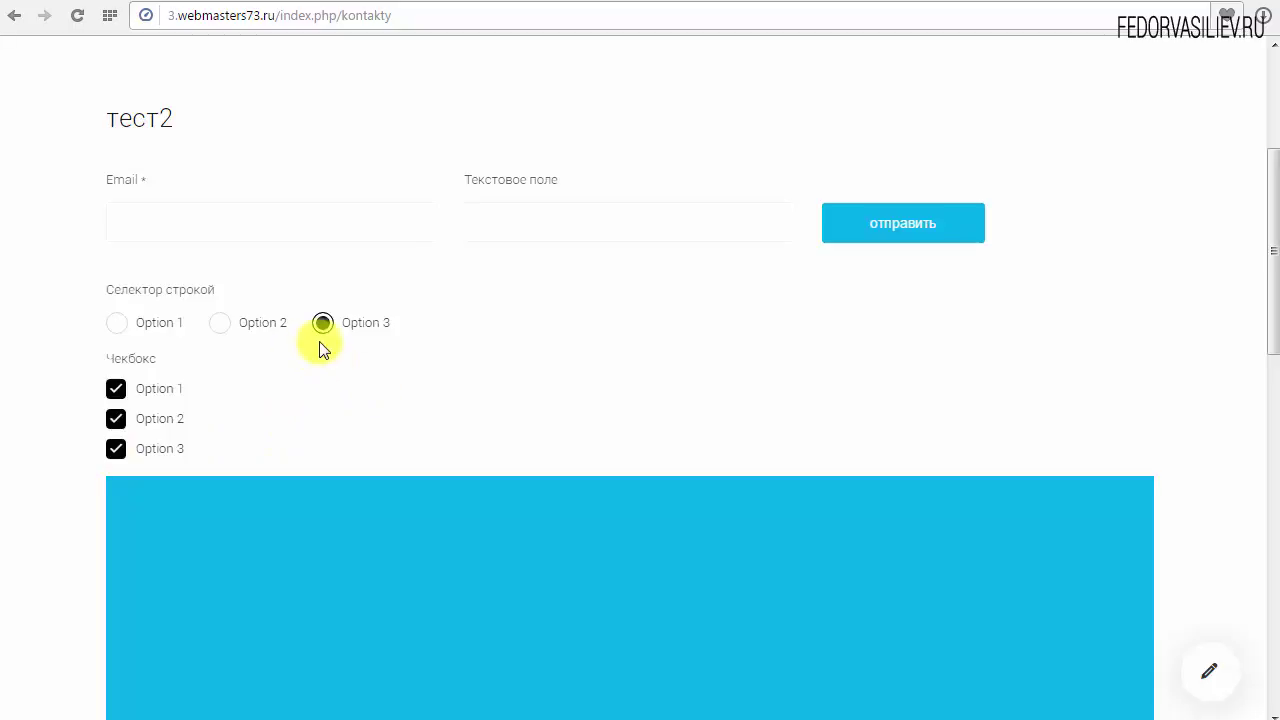
Step: Switch the published row selector between Option 2 and Option 1, ending on Option 3, to check how the conditional content toggles
left_click(219, 323)
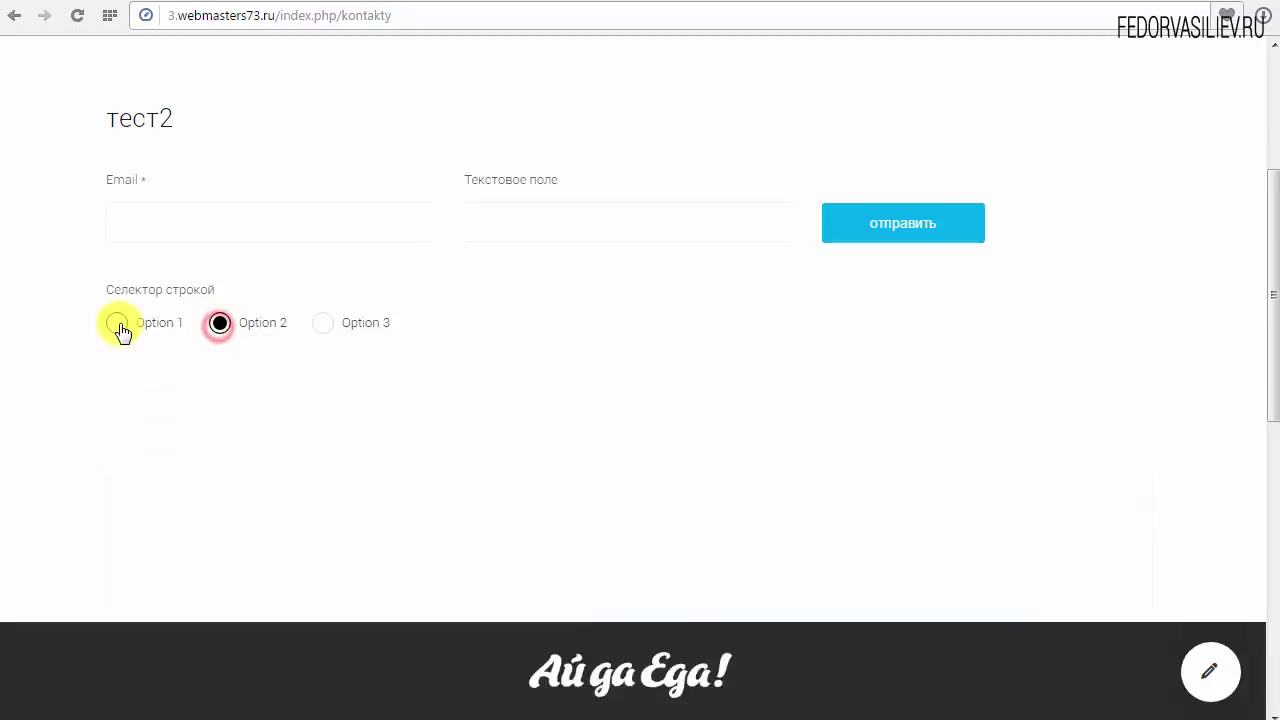
left_click(117, 323)
left_click(220, 323)
left_click(321, 323)
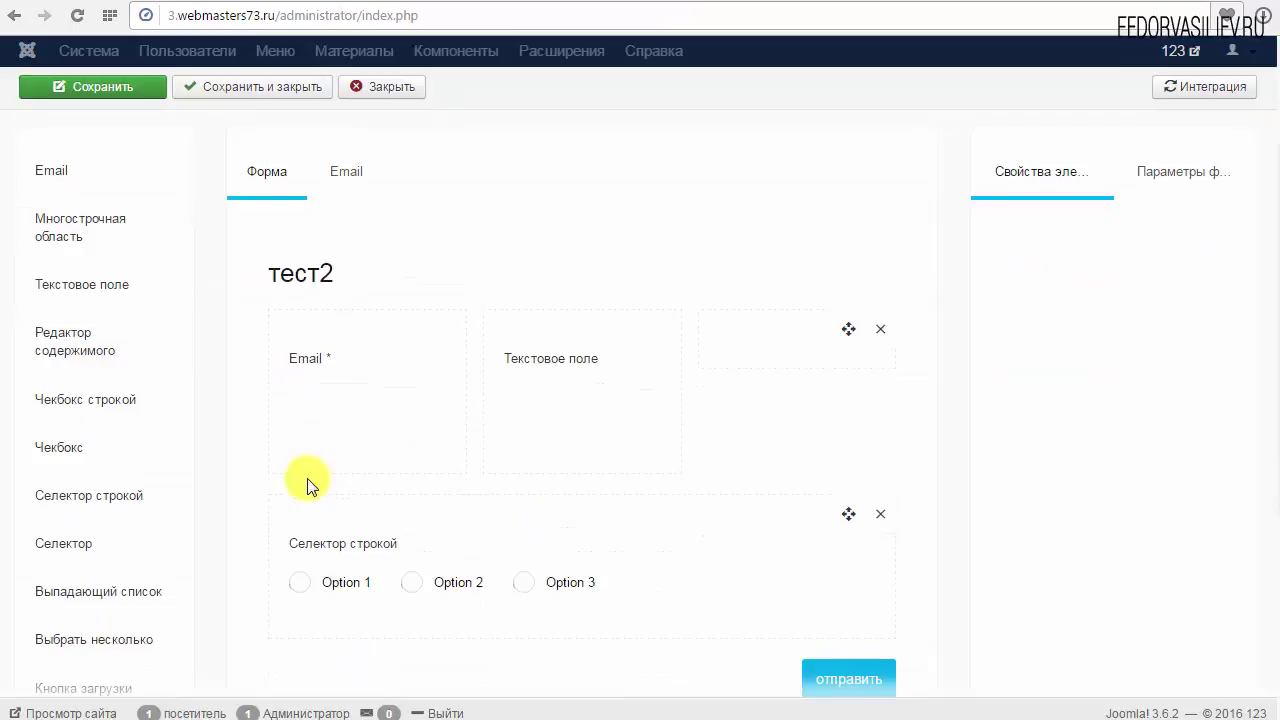
Step: In the form editor, review the row selector's properties and delete that selector from the тест2 form
left_click_drag(63, 451, 592, 570)
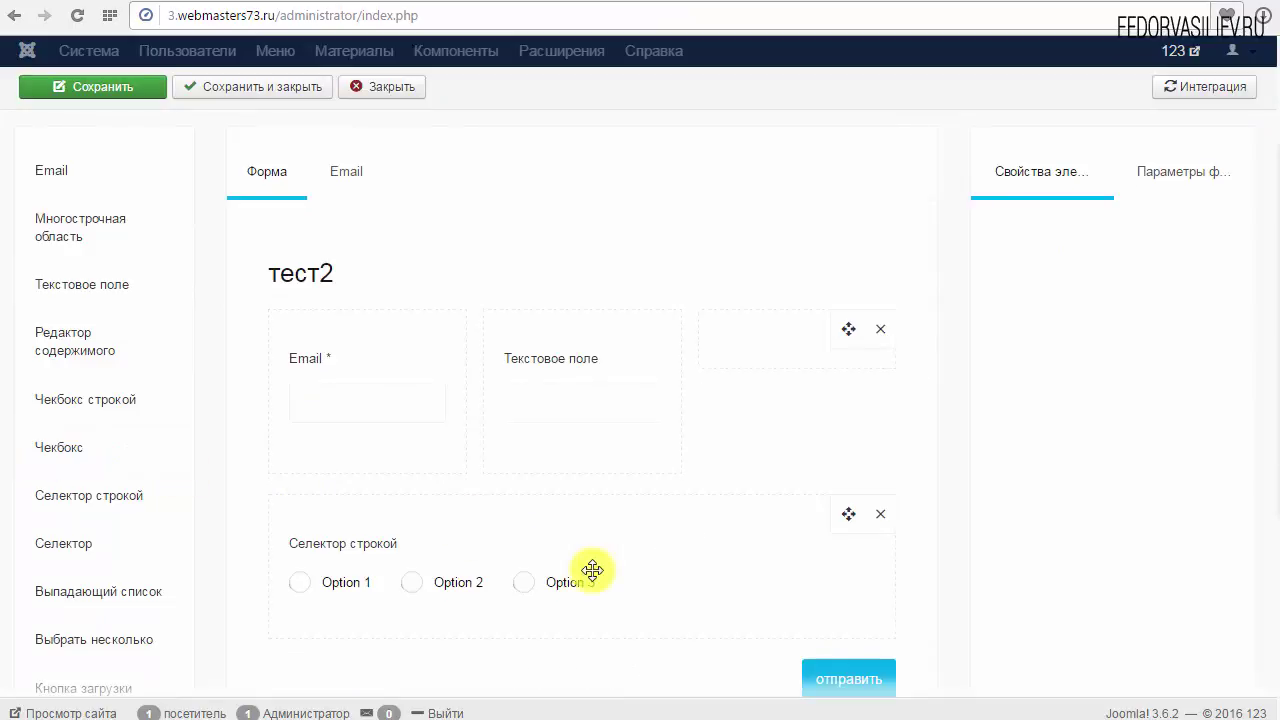
left_click(524, 582)
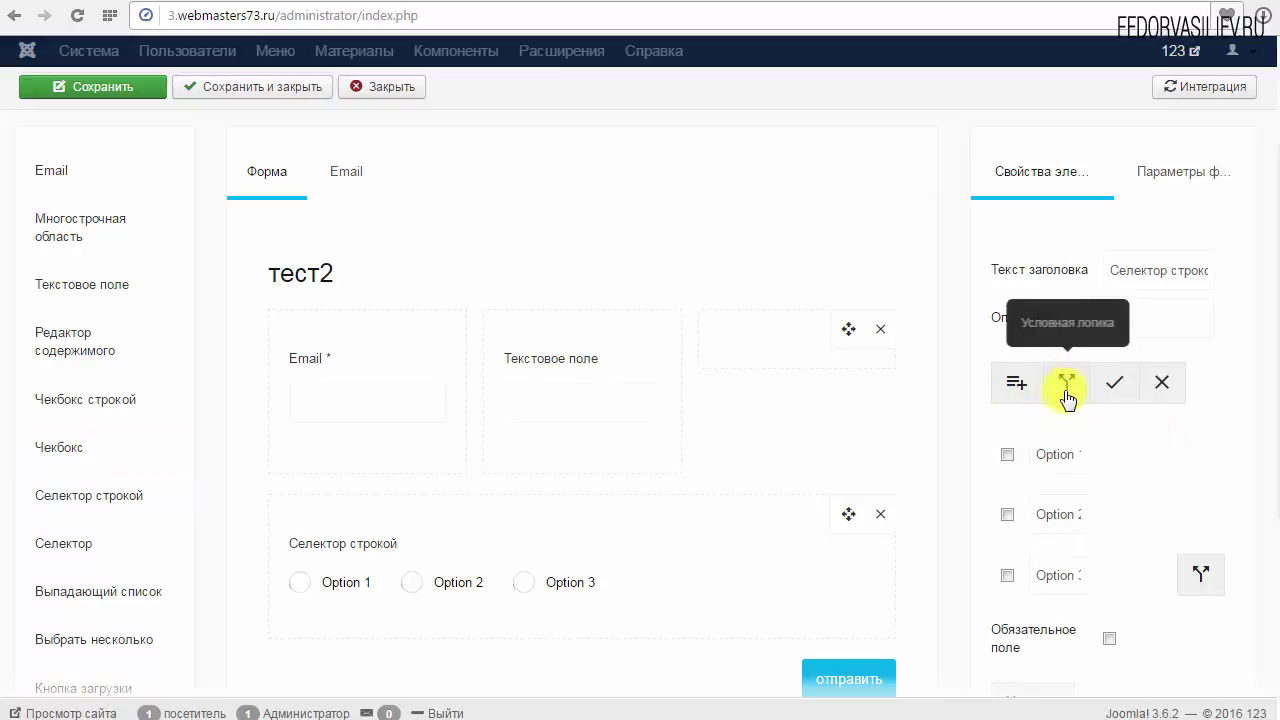
scroll(397, 606, "down", 2)
scroll(411, 580, "up", 1)
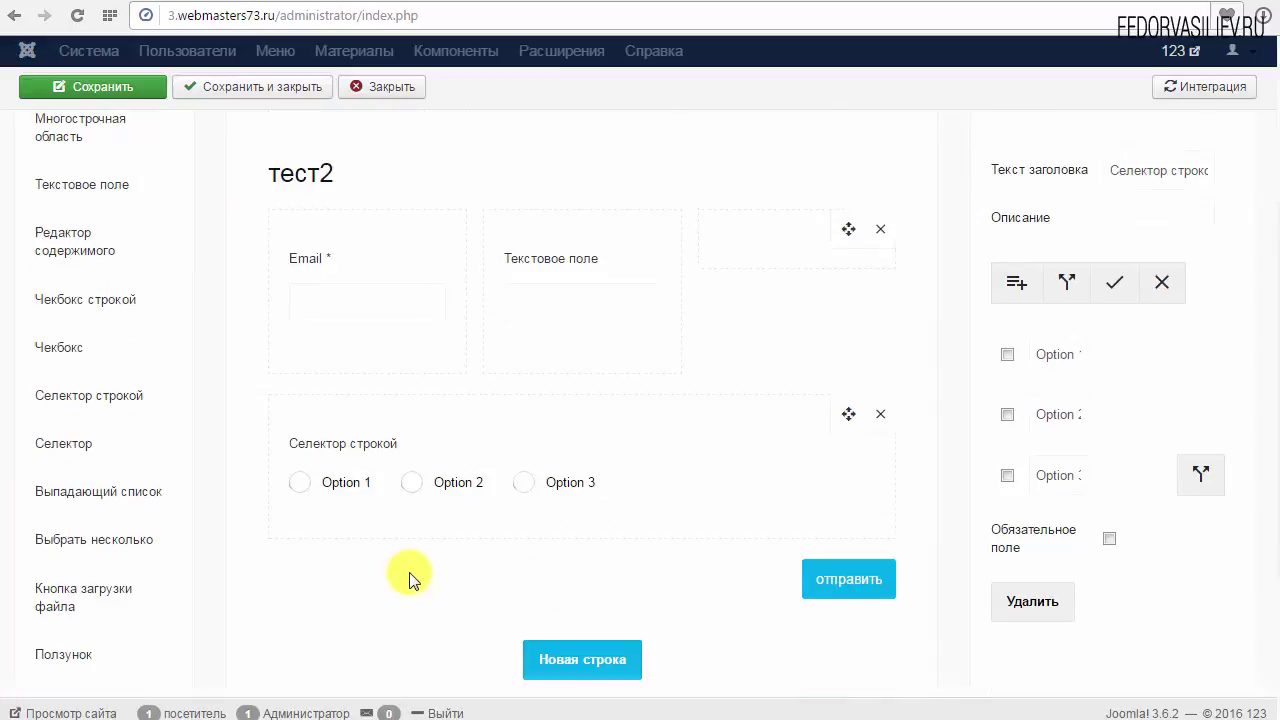
scroll(409, 578, "up", 1)
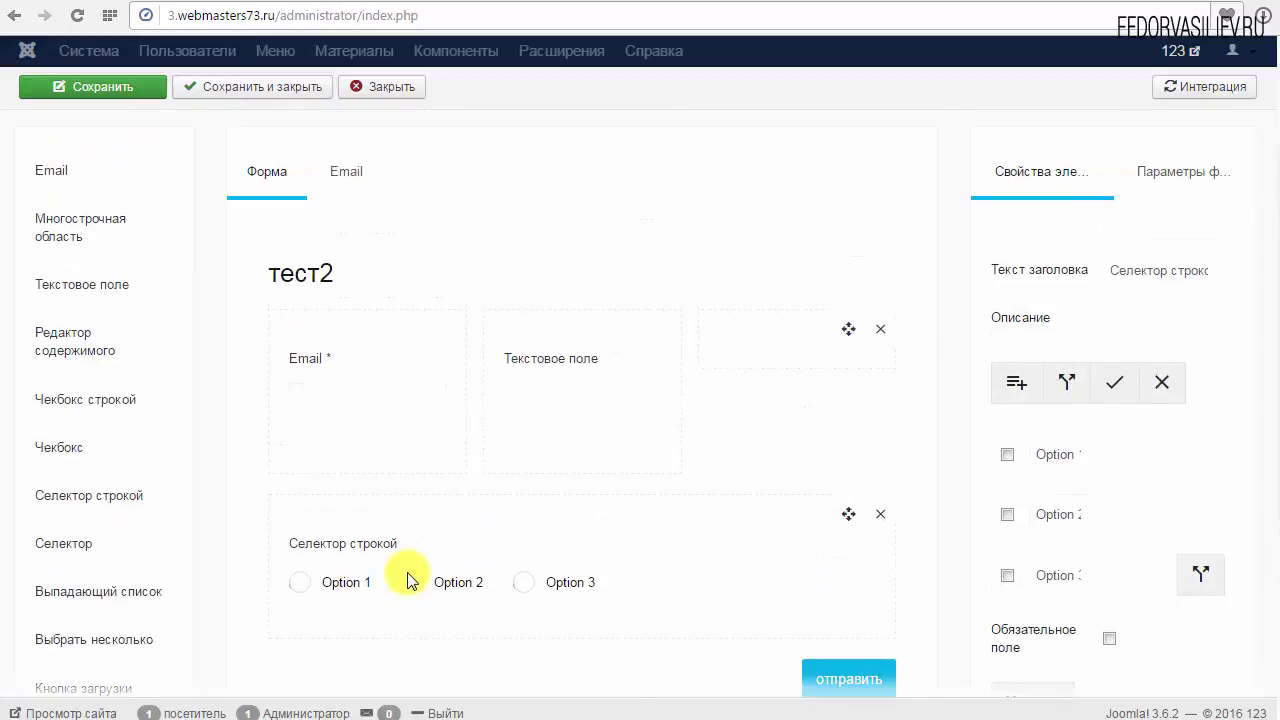
scroll(409, 572, "down", 1)
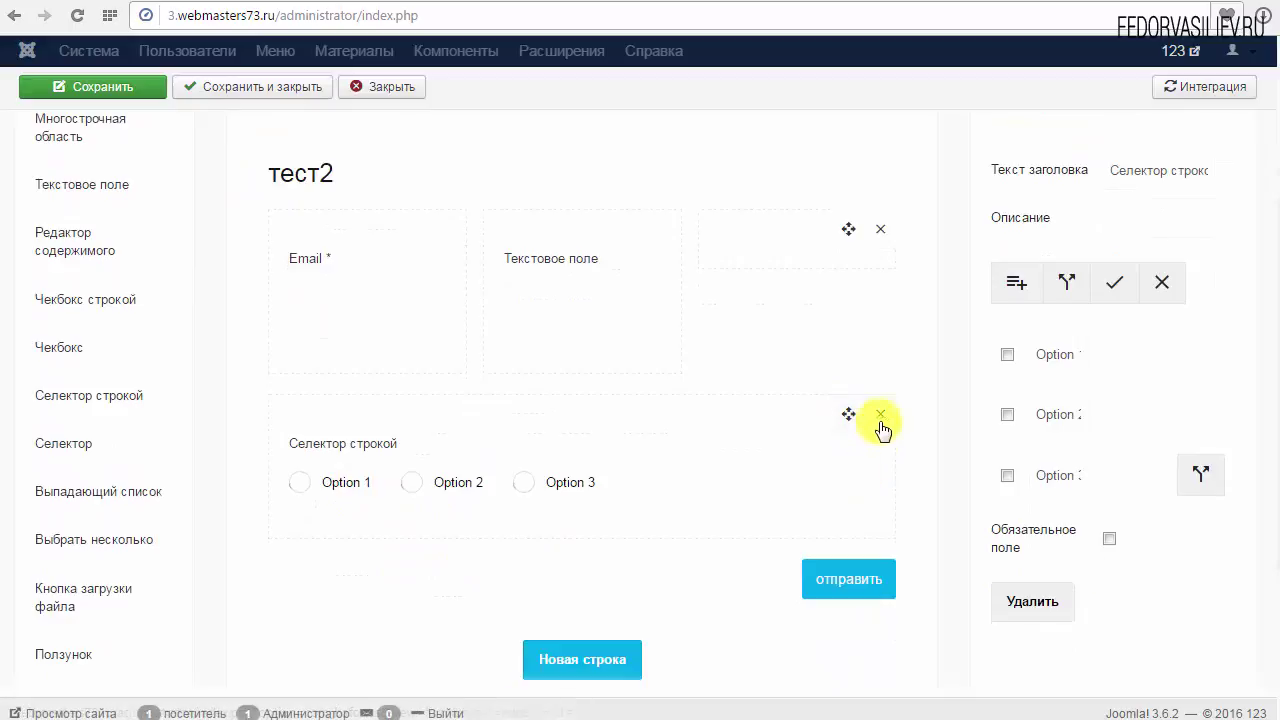
left_click(1040, 602)
left_click(762, 367)
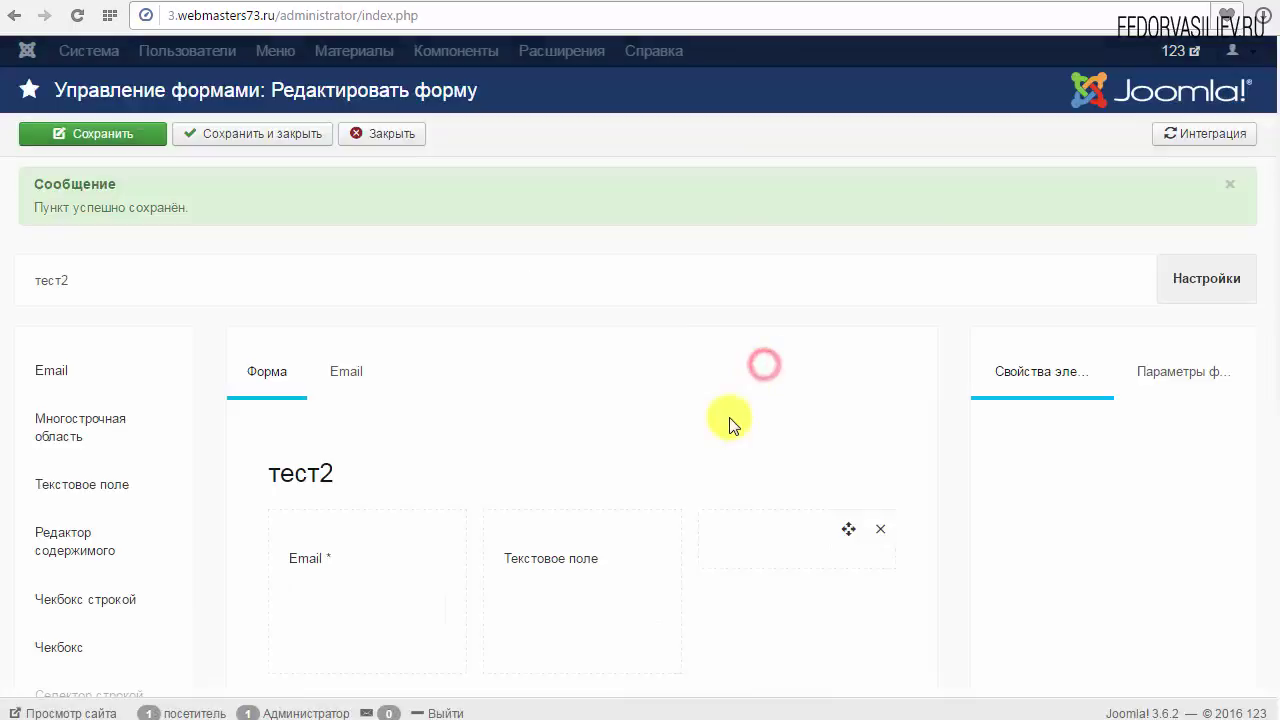
Step: Add a vertical Селектор field to the emptied row of the тест2 form and select it
scroll(715, 420, "down", 4)
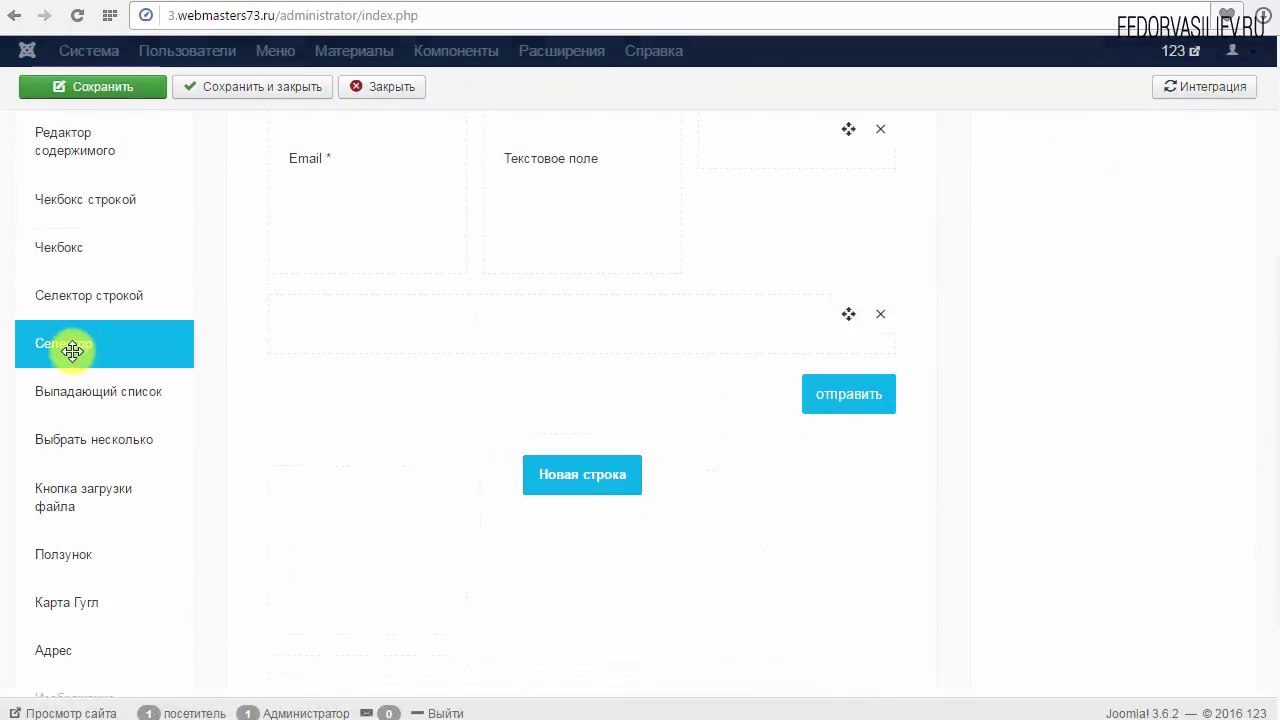
left_click_drag(72, 349, 357, 331)
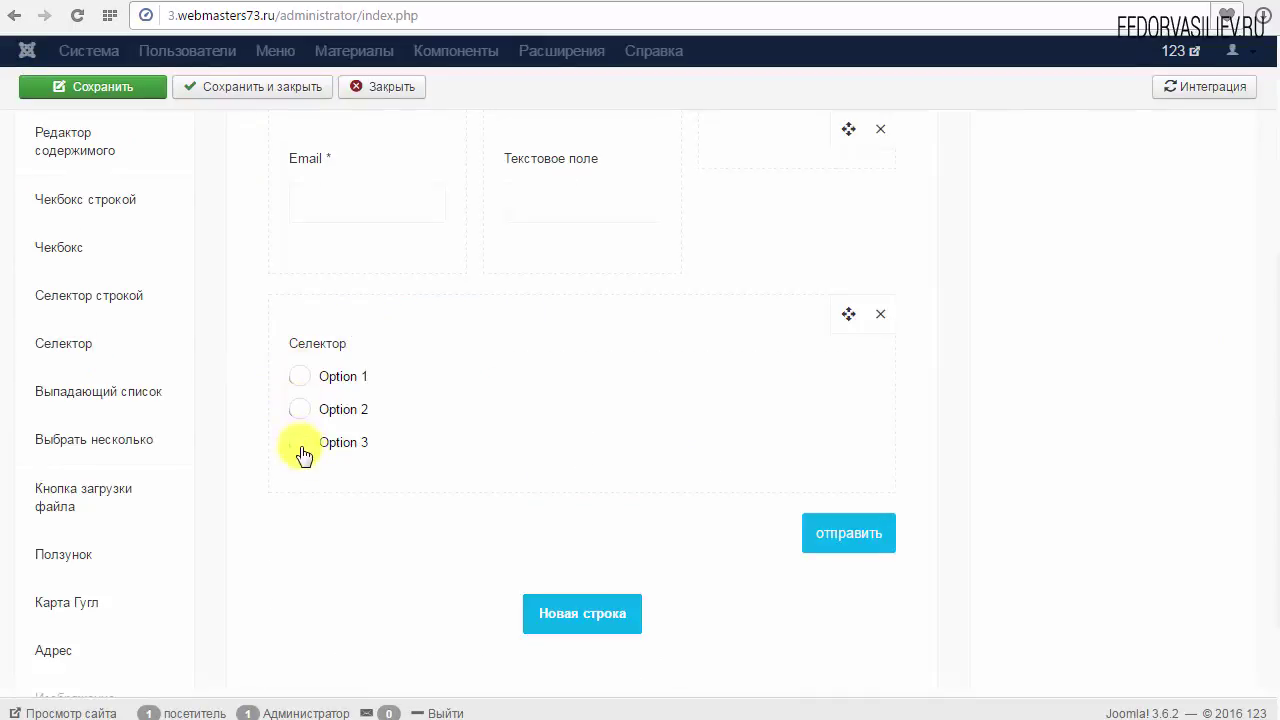
scroll(325, 420, "up", 1)
scroll(325, 430, "up", 1)
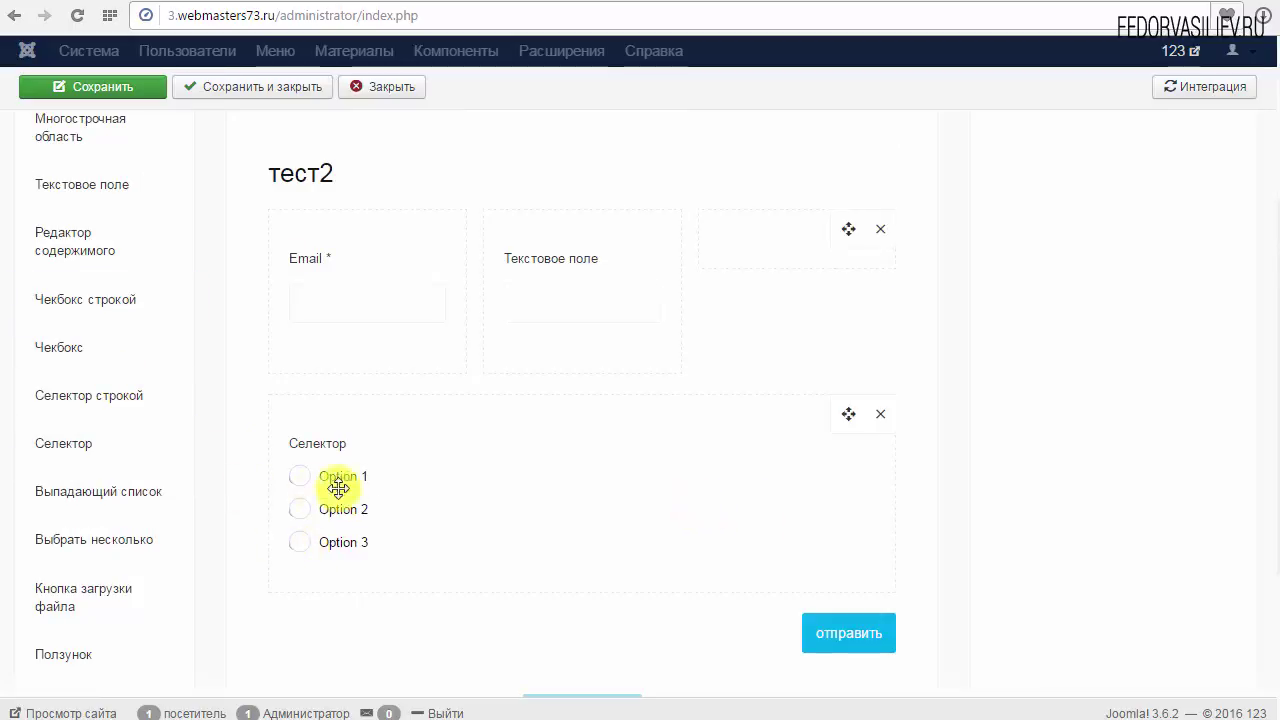
left_click(299, 544)
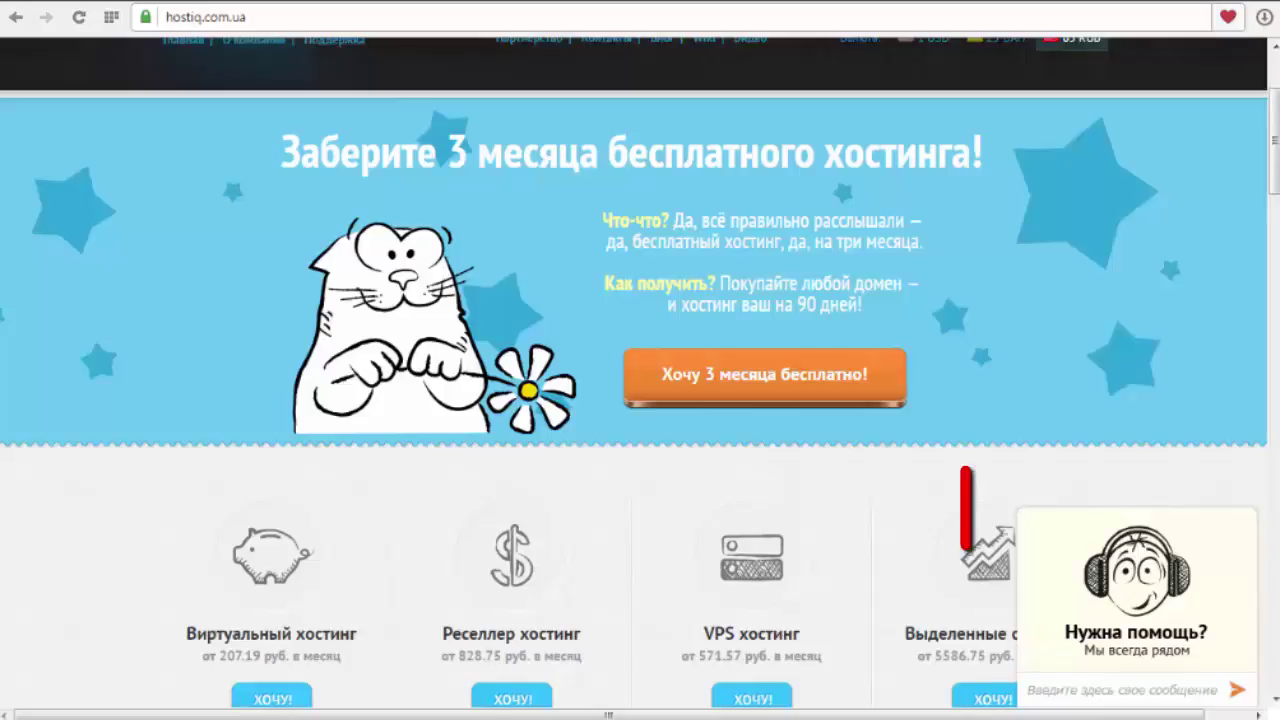
Step: On the hostiq.com.ua hosting site, open the support chat form and minimize it again
left_click(1128, 638)
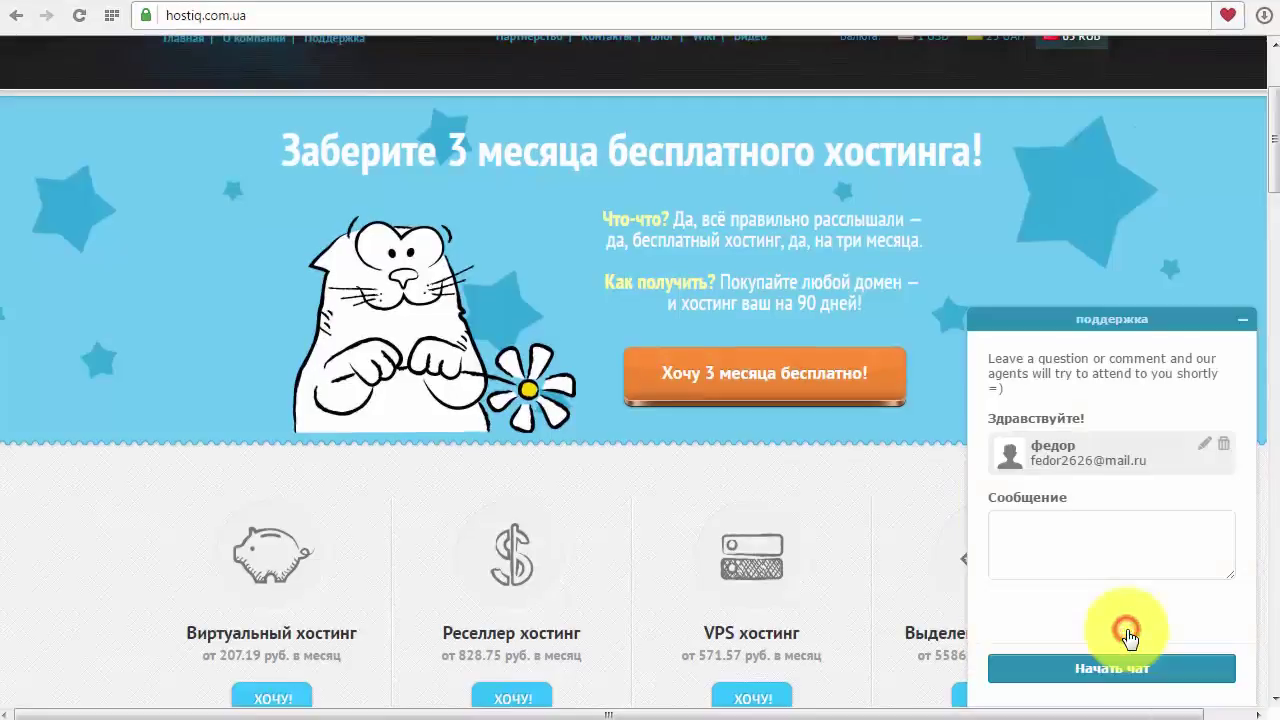
left_click(1238, 325)
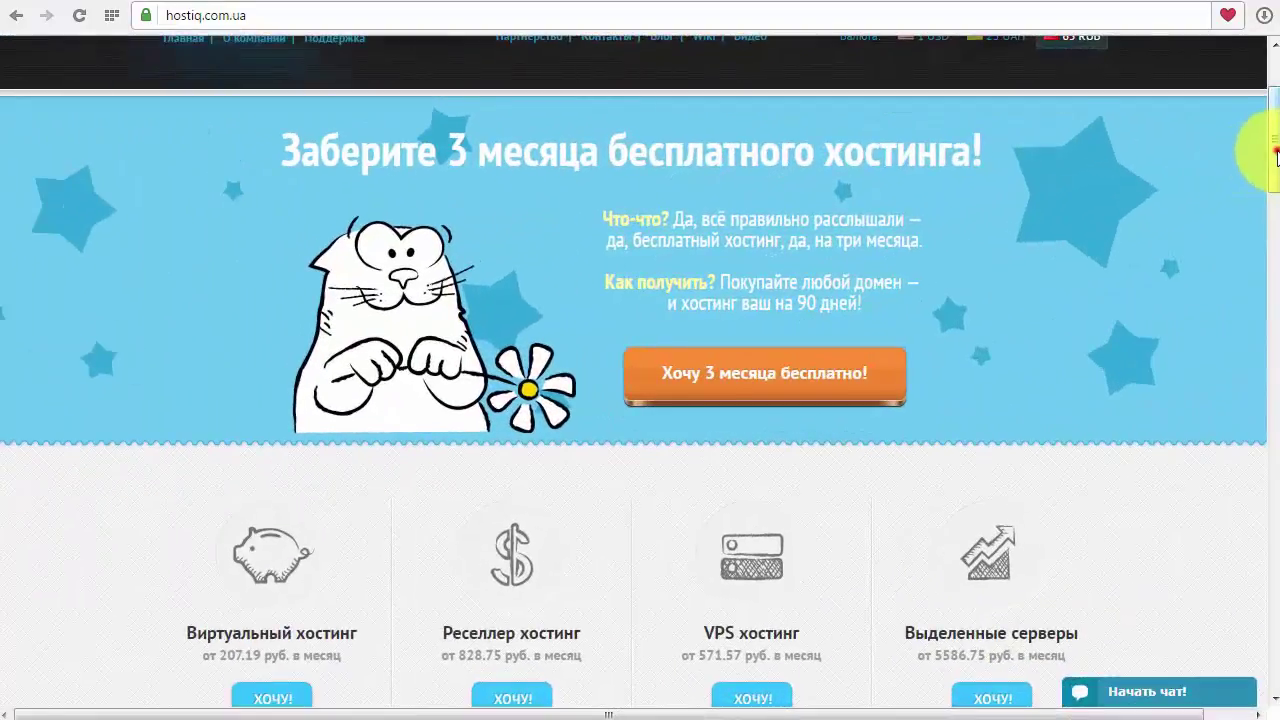
mouse_move(1272, 160)
left_mouse_down()
mouse_move(1274, 205)
mouse_move(1277, 155)
left_mouse_up()
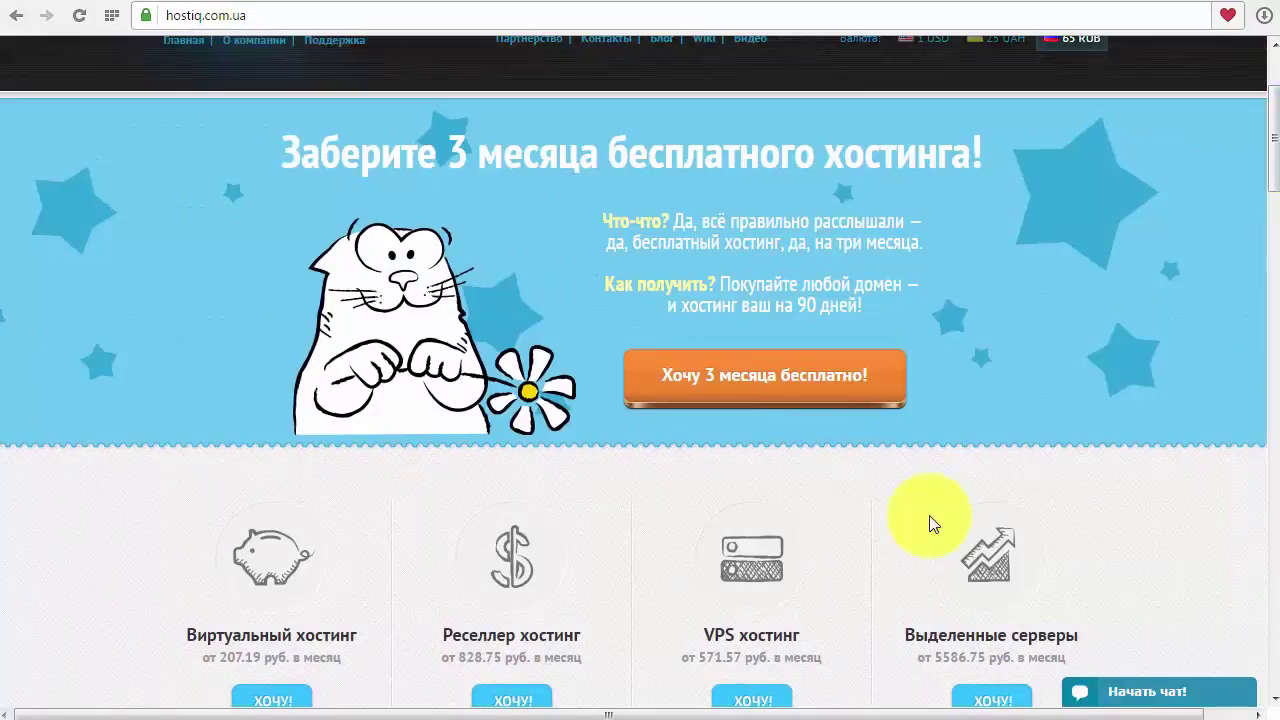